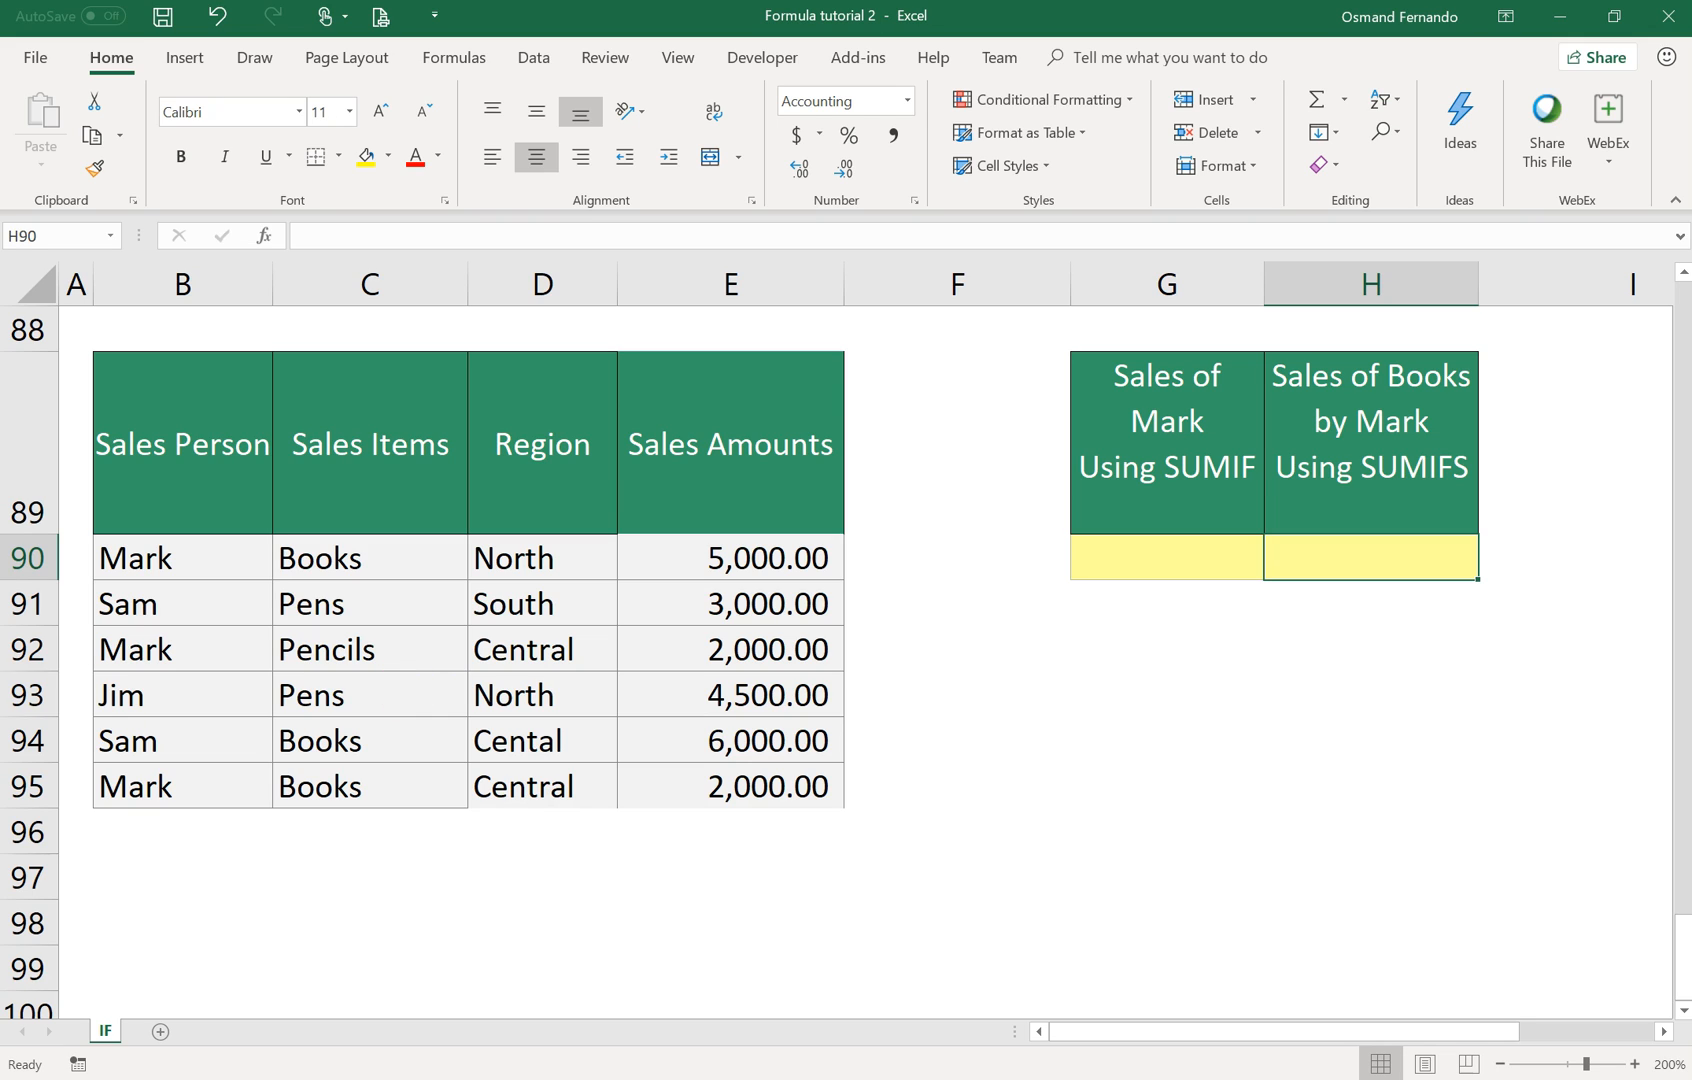
# Start a SUMIF formula in G90 with the sales person cells B90:B95 as the criteria range.
pyautogui.click(215, 459)
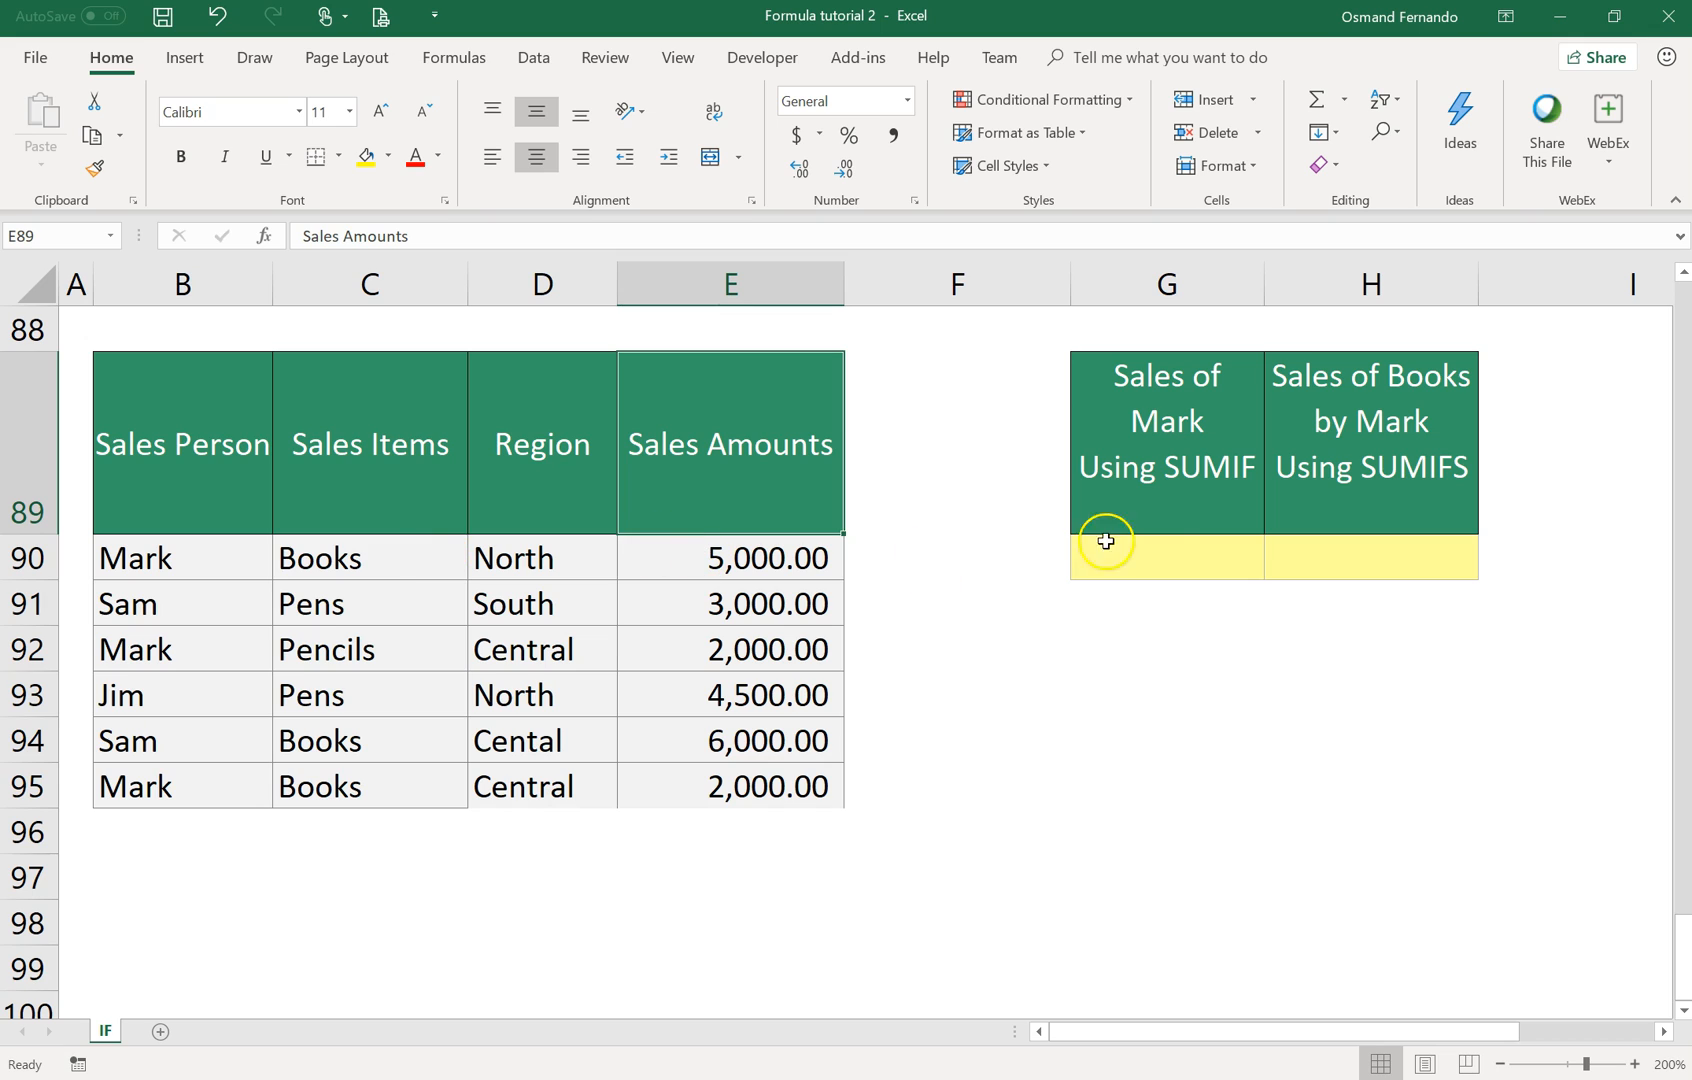
pyautogui.click(1156, 562)
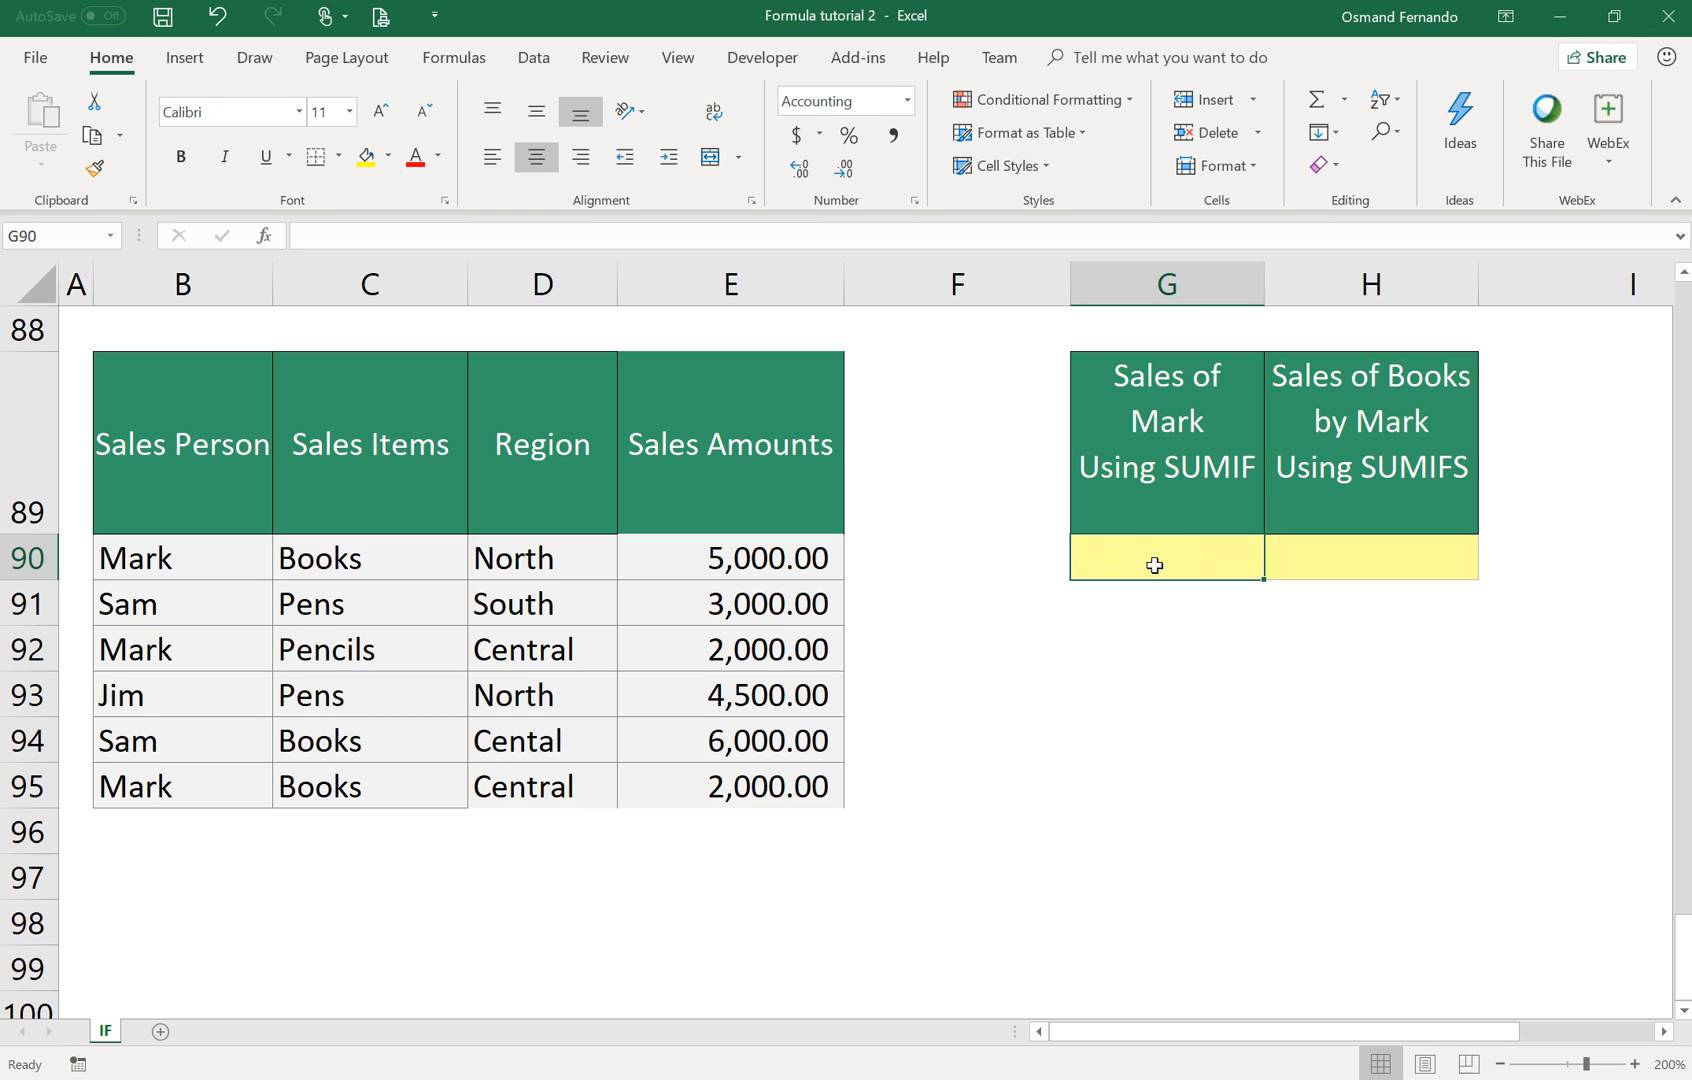
pyautogui.write('=s')
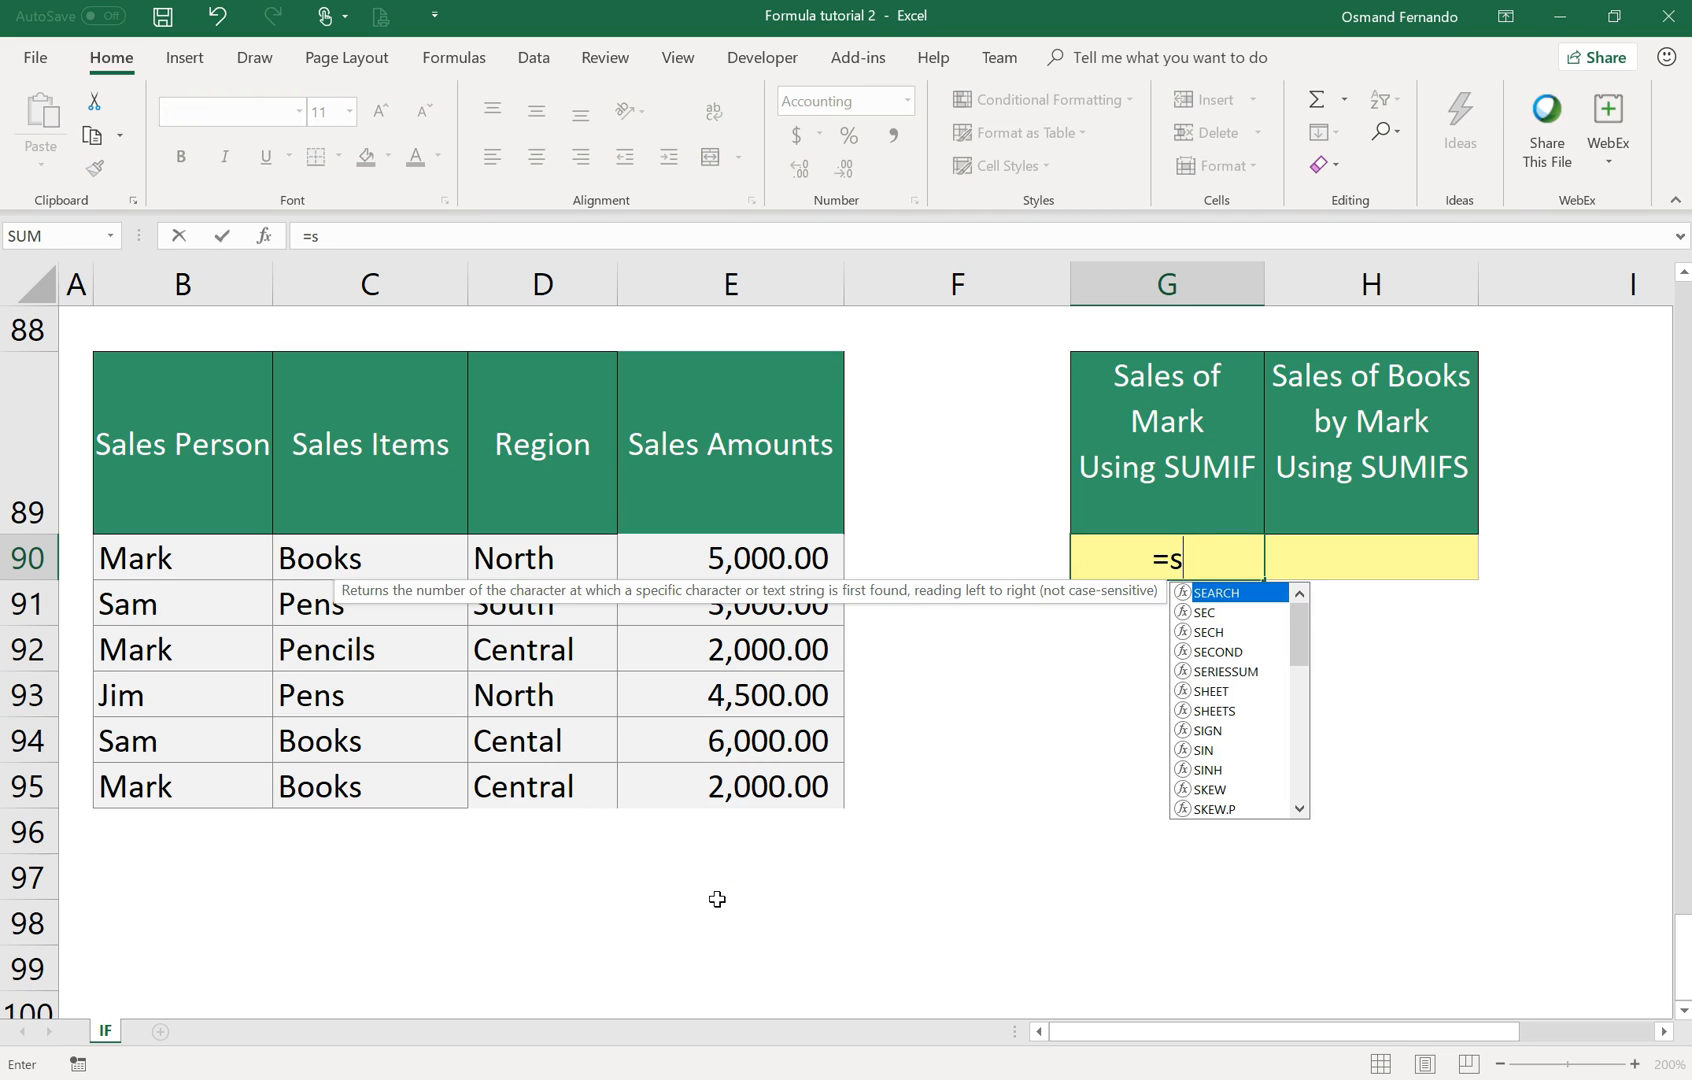
pyautogui.press('BackSpace')
pyautogui.write('SUMIF')
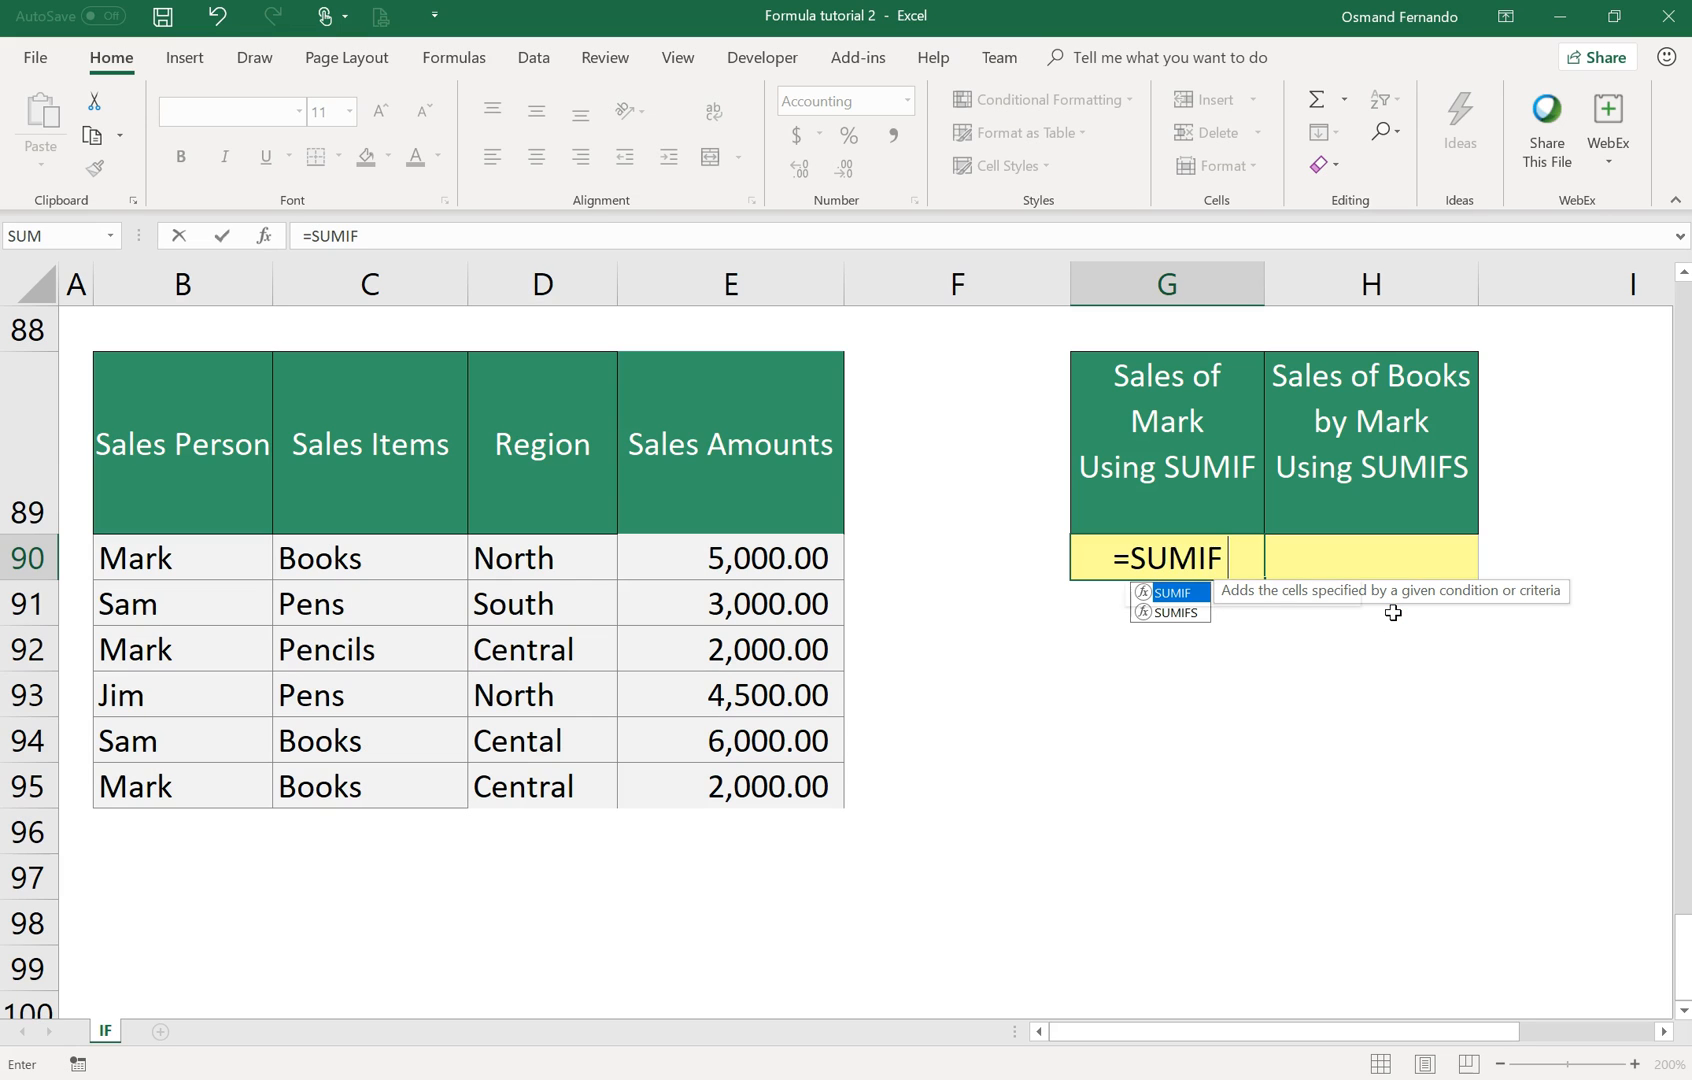
pyautogui.write('(')
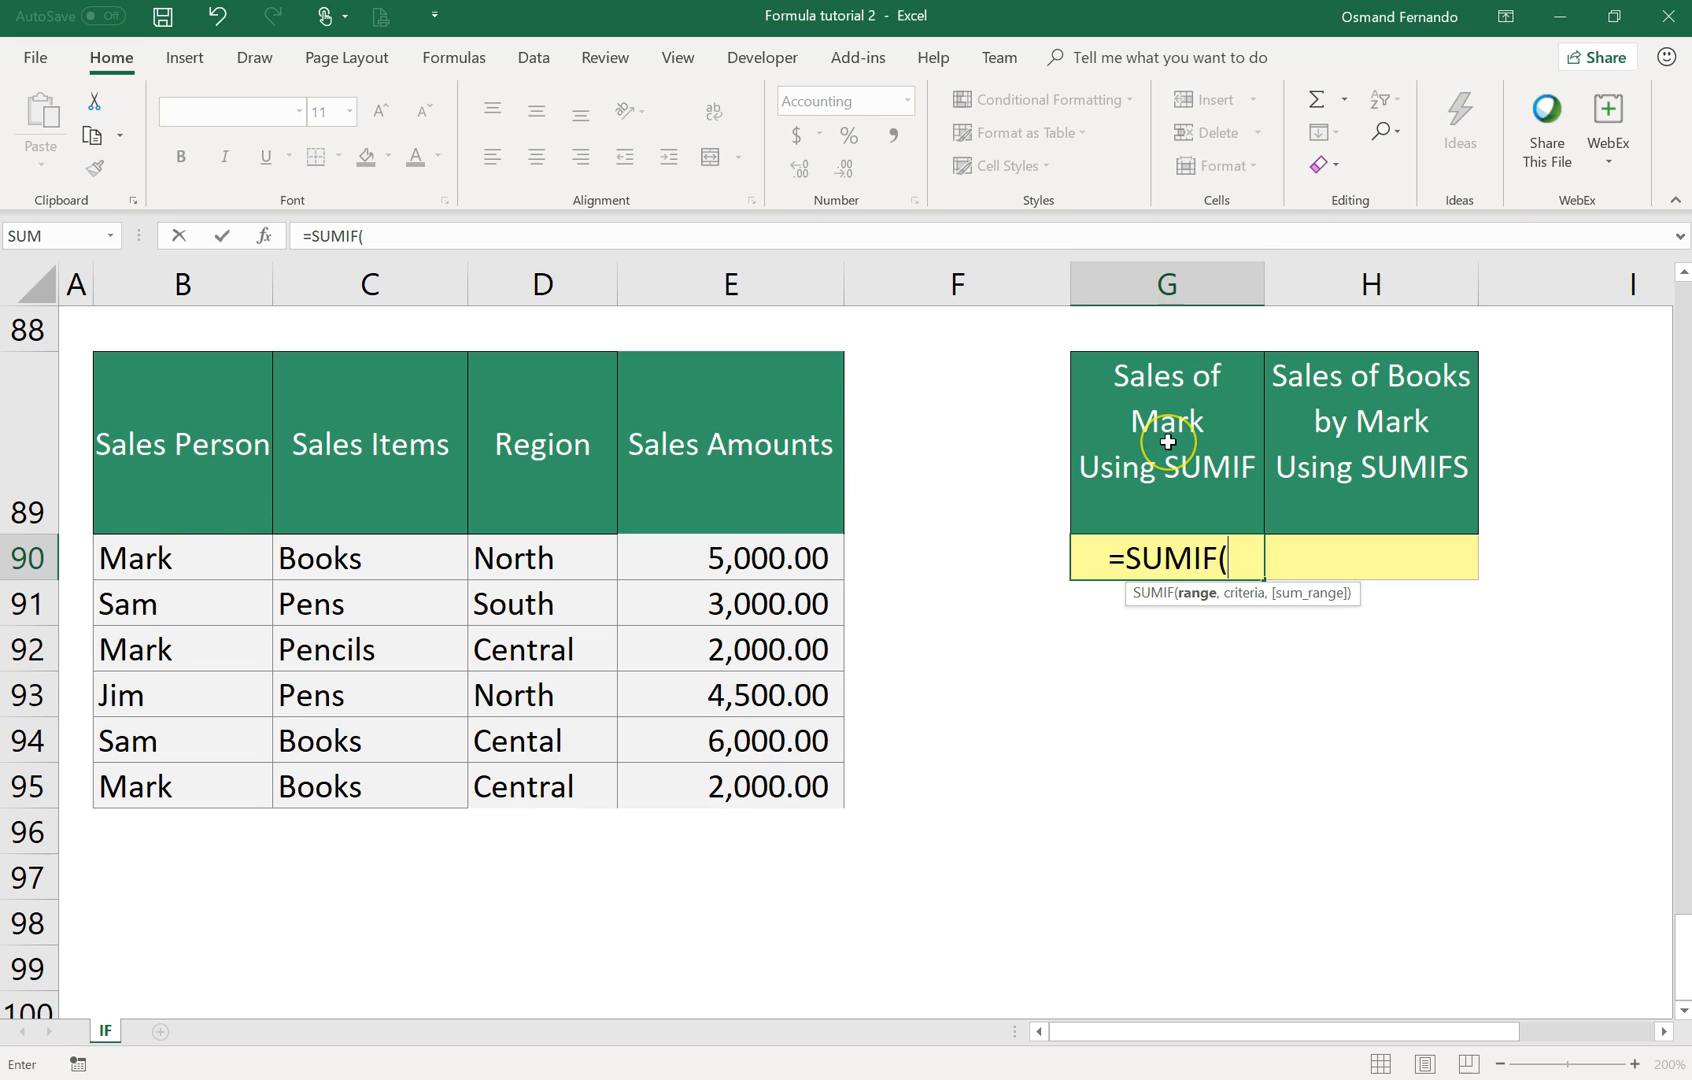
pyautogui.moveTo(165, 560); pyautogui.dragTo(157, 773)
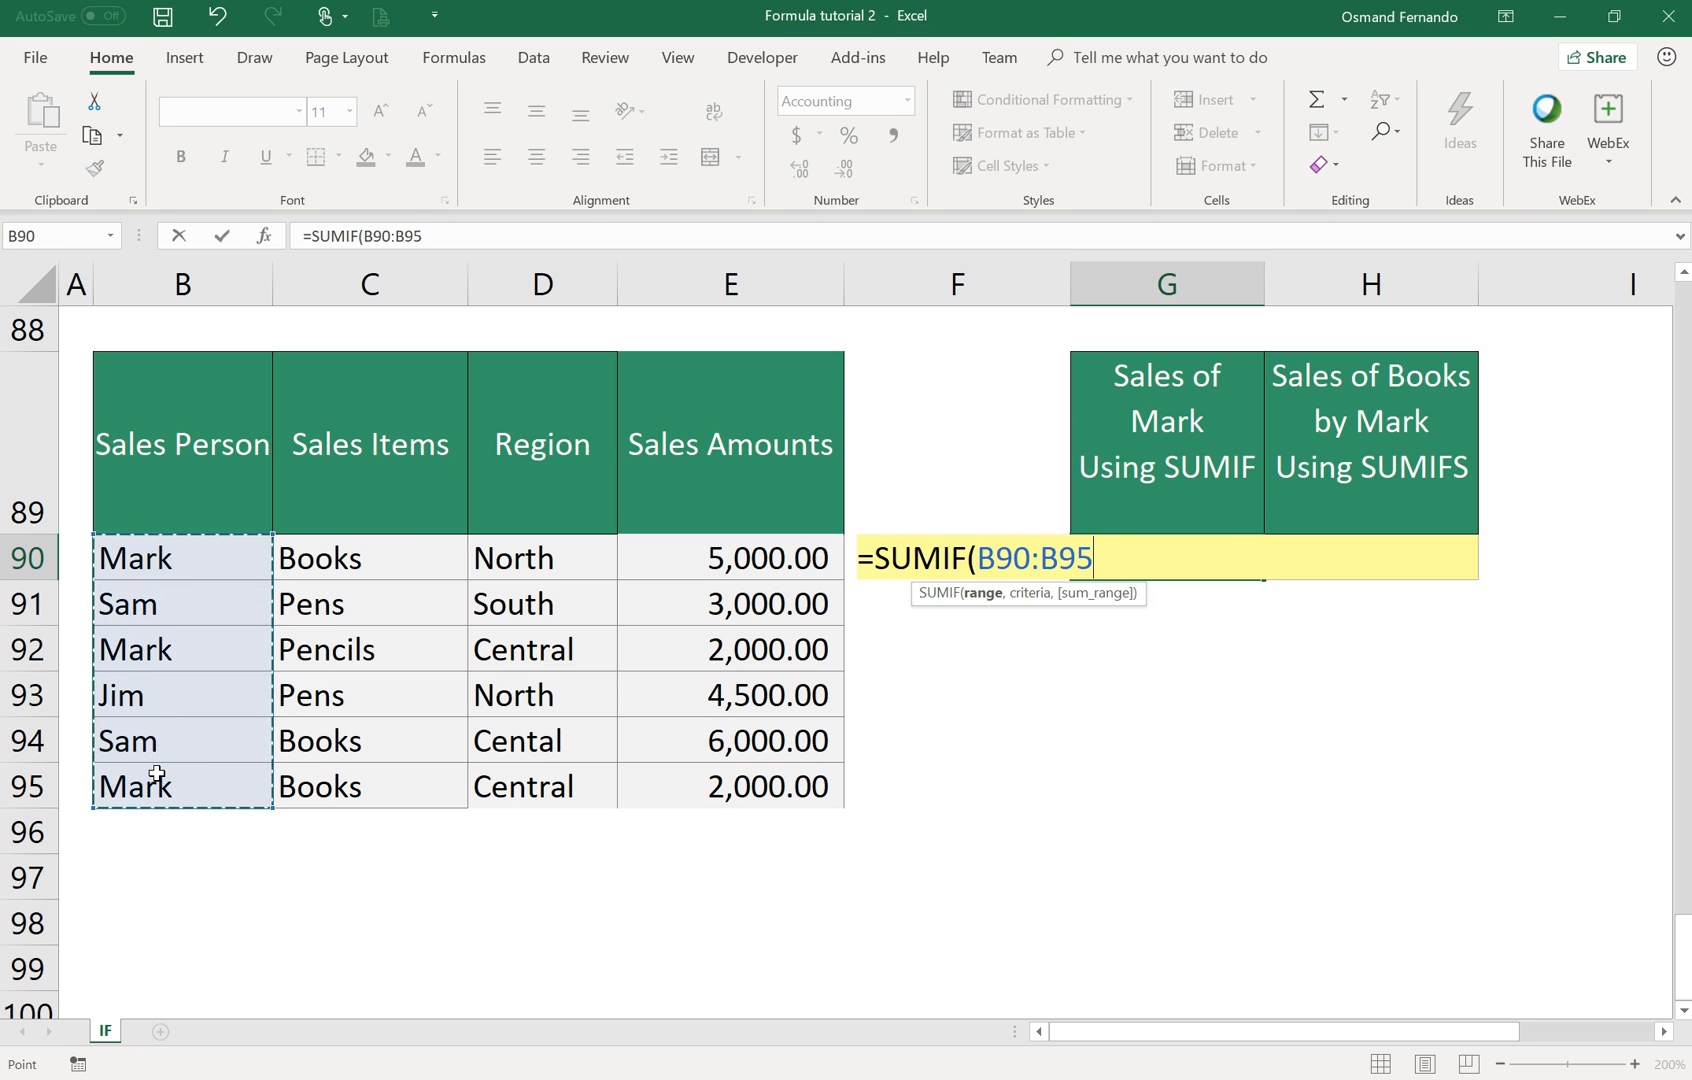
pyautogui.write(',')
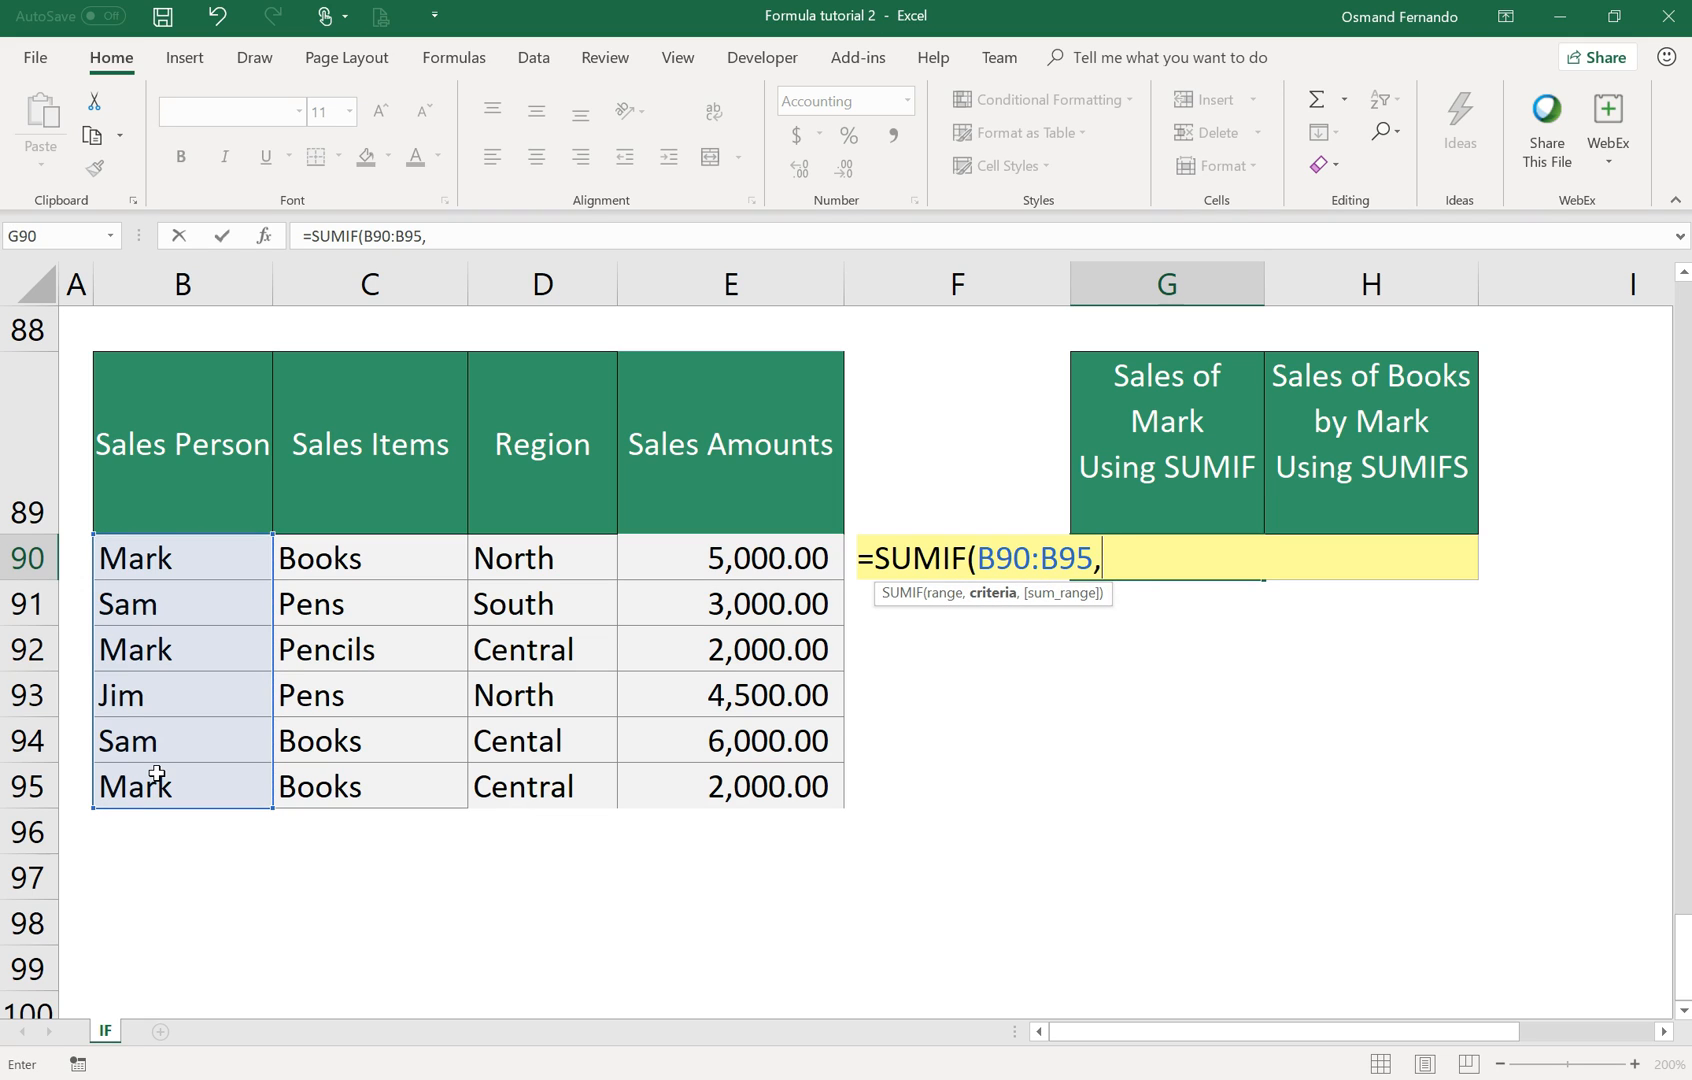
# Complete the SUMIF formula with the salesperson's name from the G89 heading, in capitals, as criterion and E90:E95 as the sum range.
pyautogui.write('"MARK')
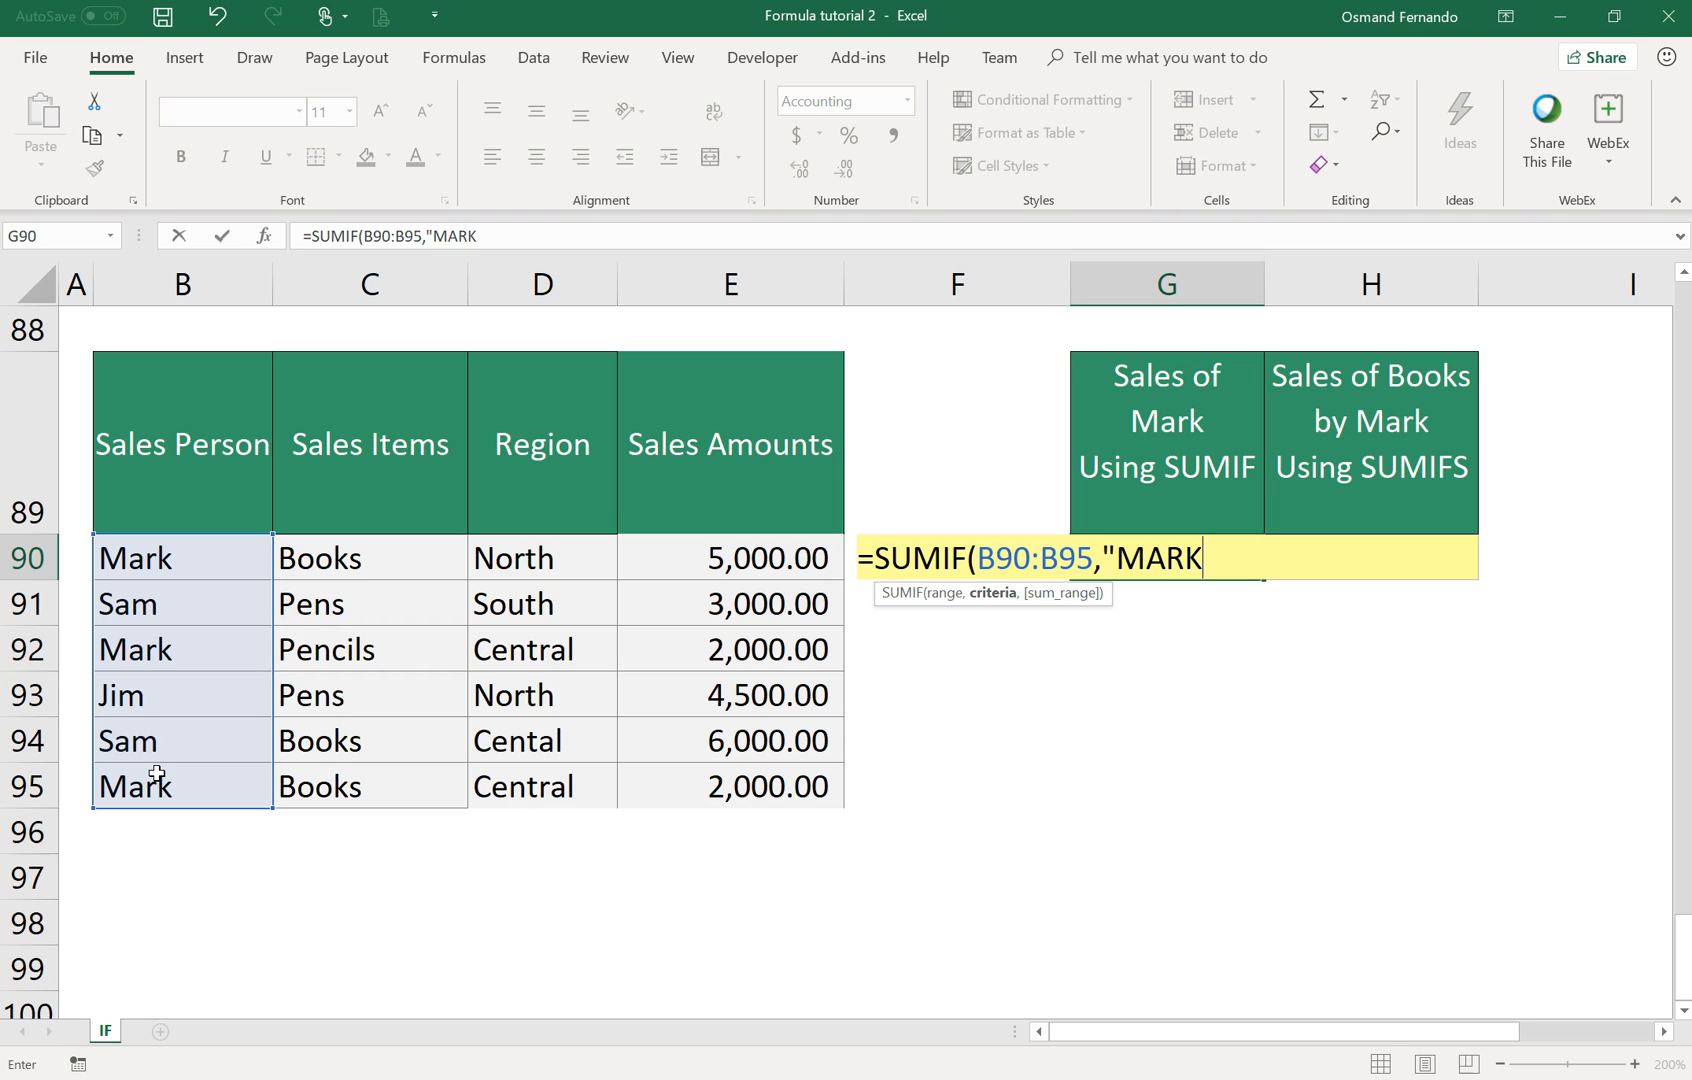
pyautogui.write('"')
pyautogui.write(',')
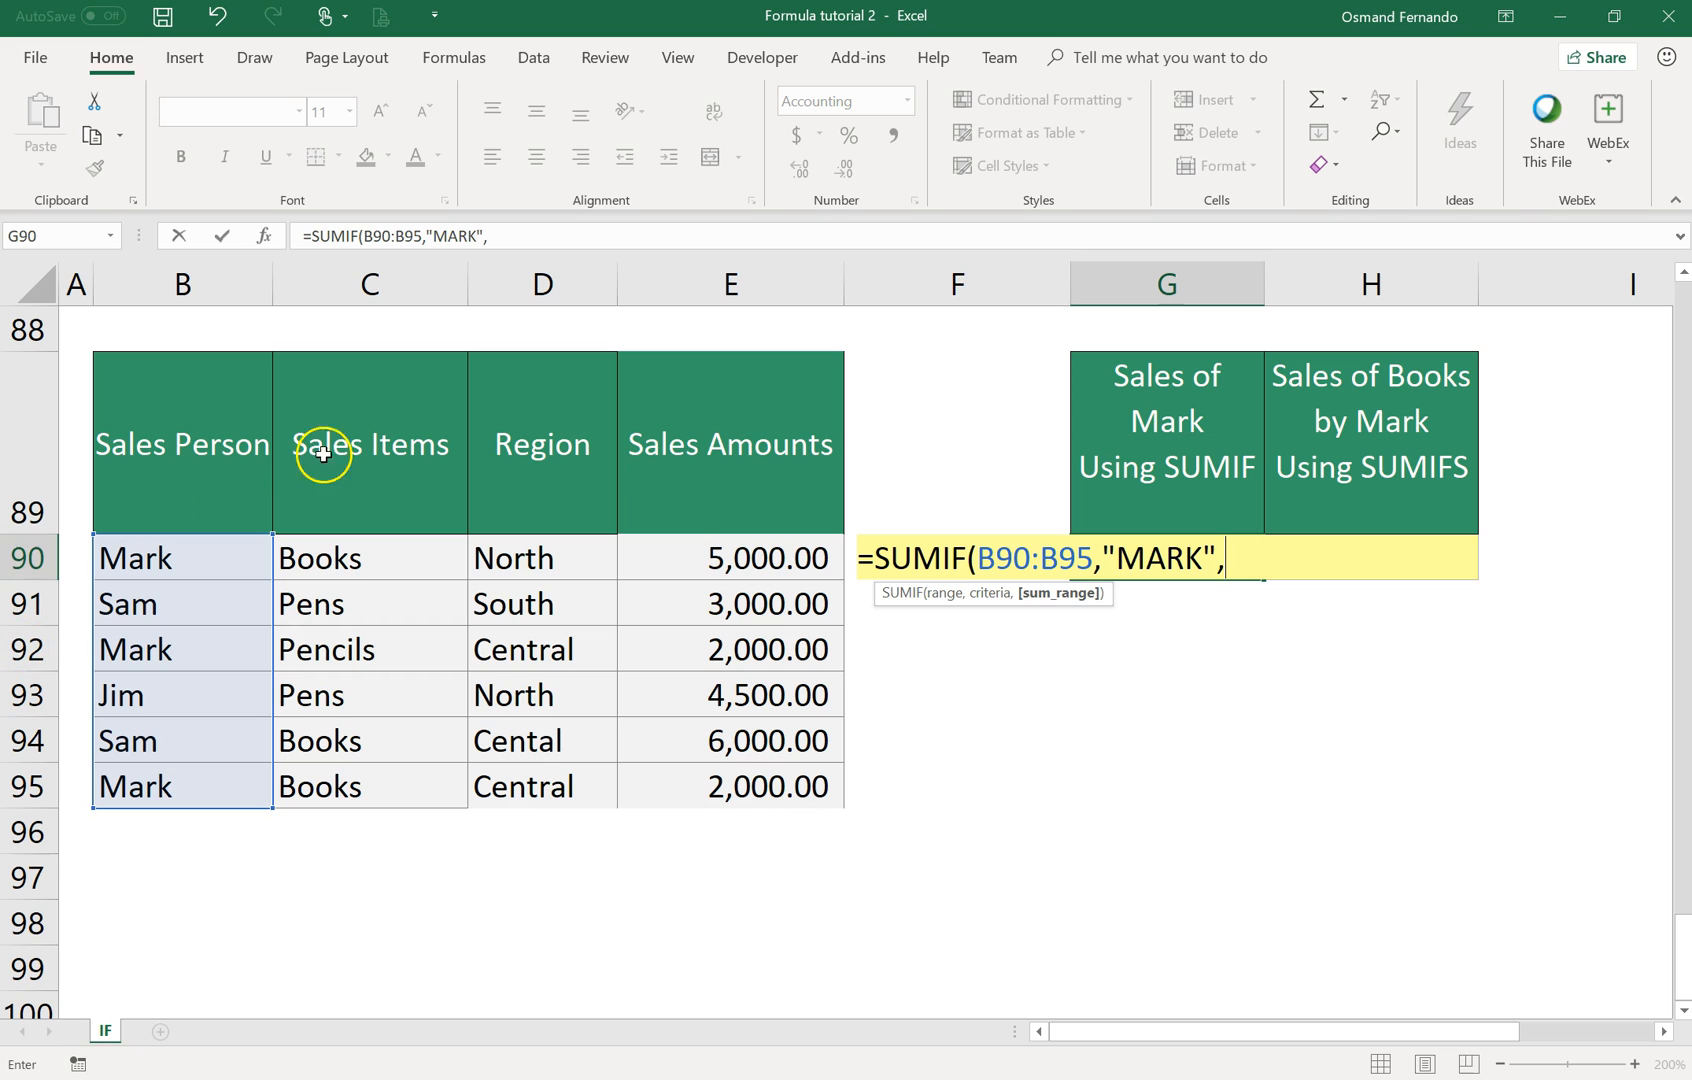
pyautogui.moveTo(703, 556); pyautogui.dragTo(690, 770)
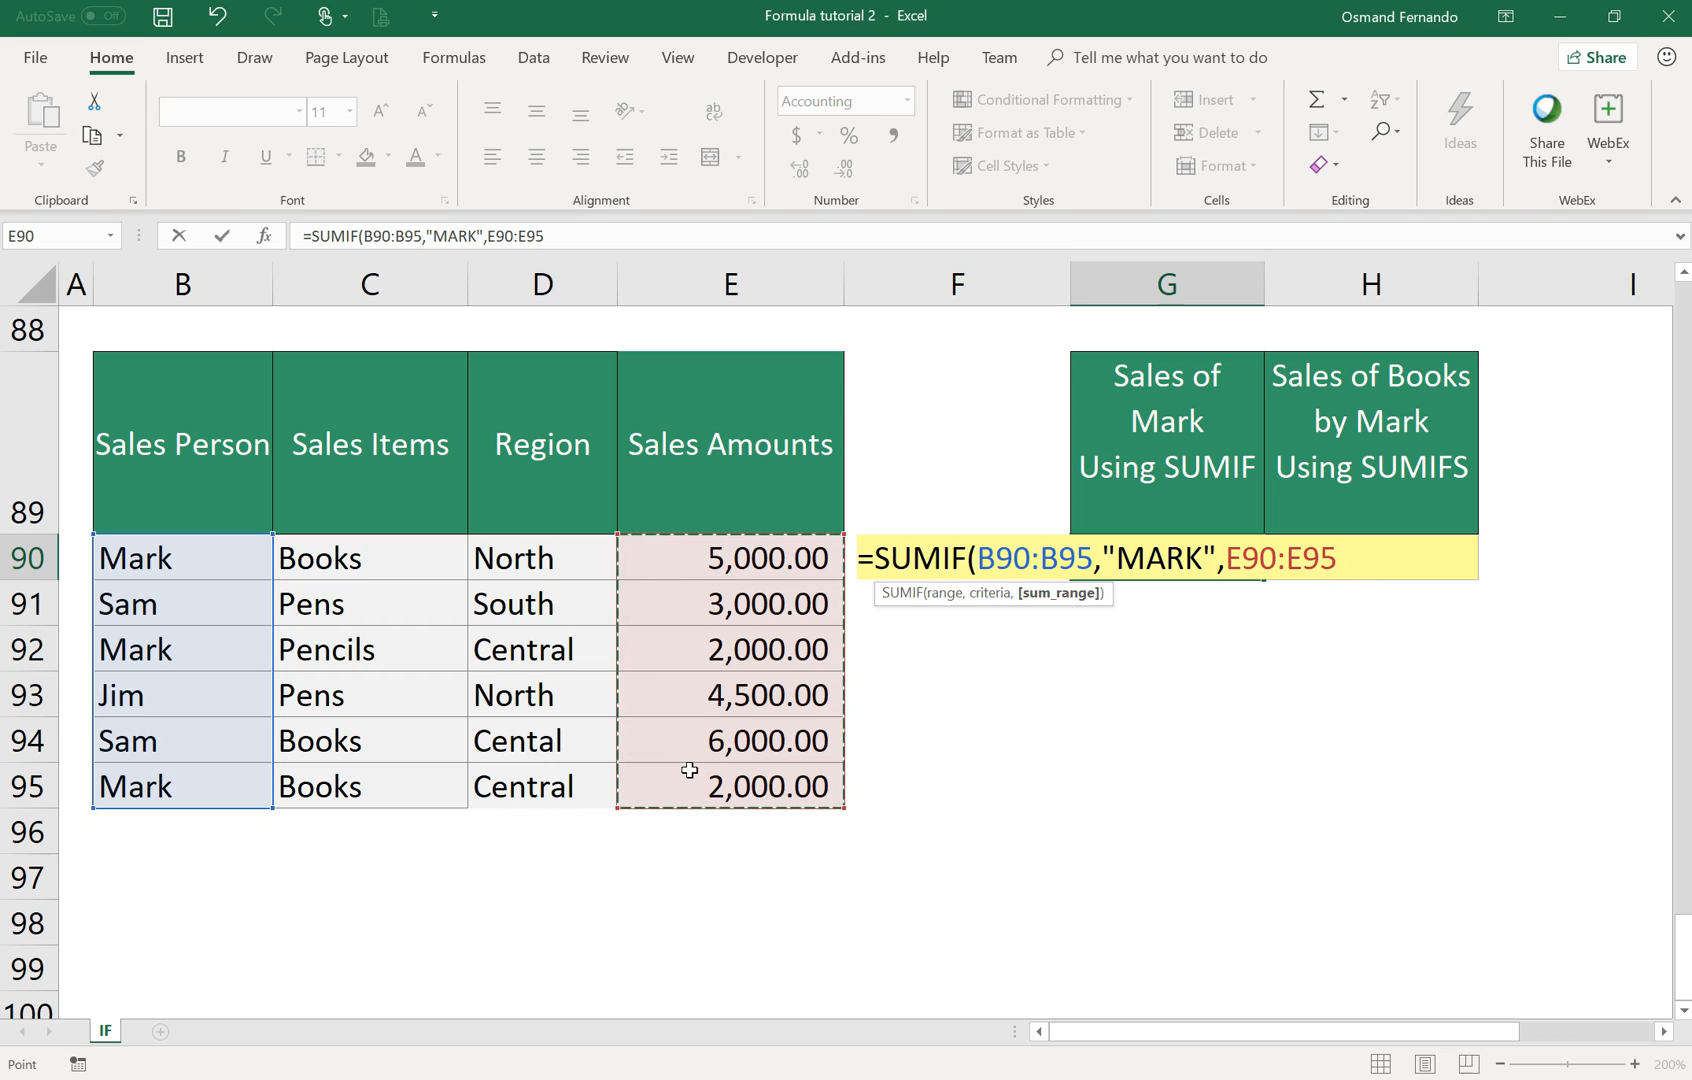
pyautogui.write(')')
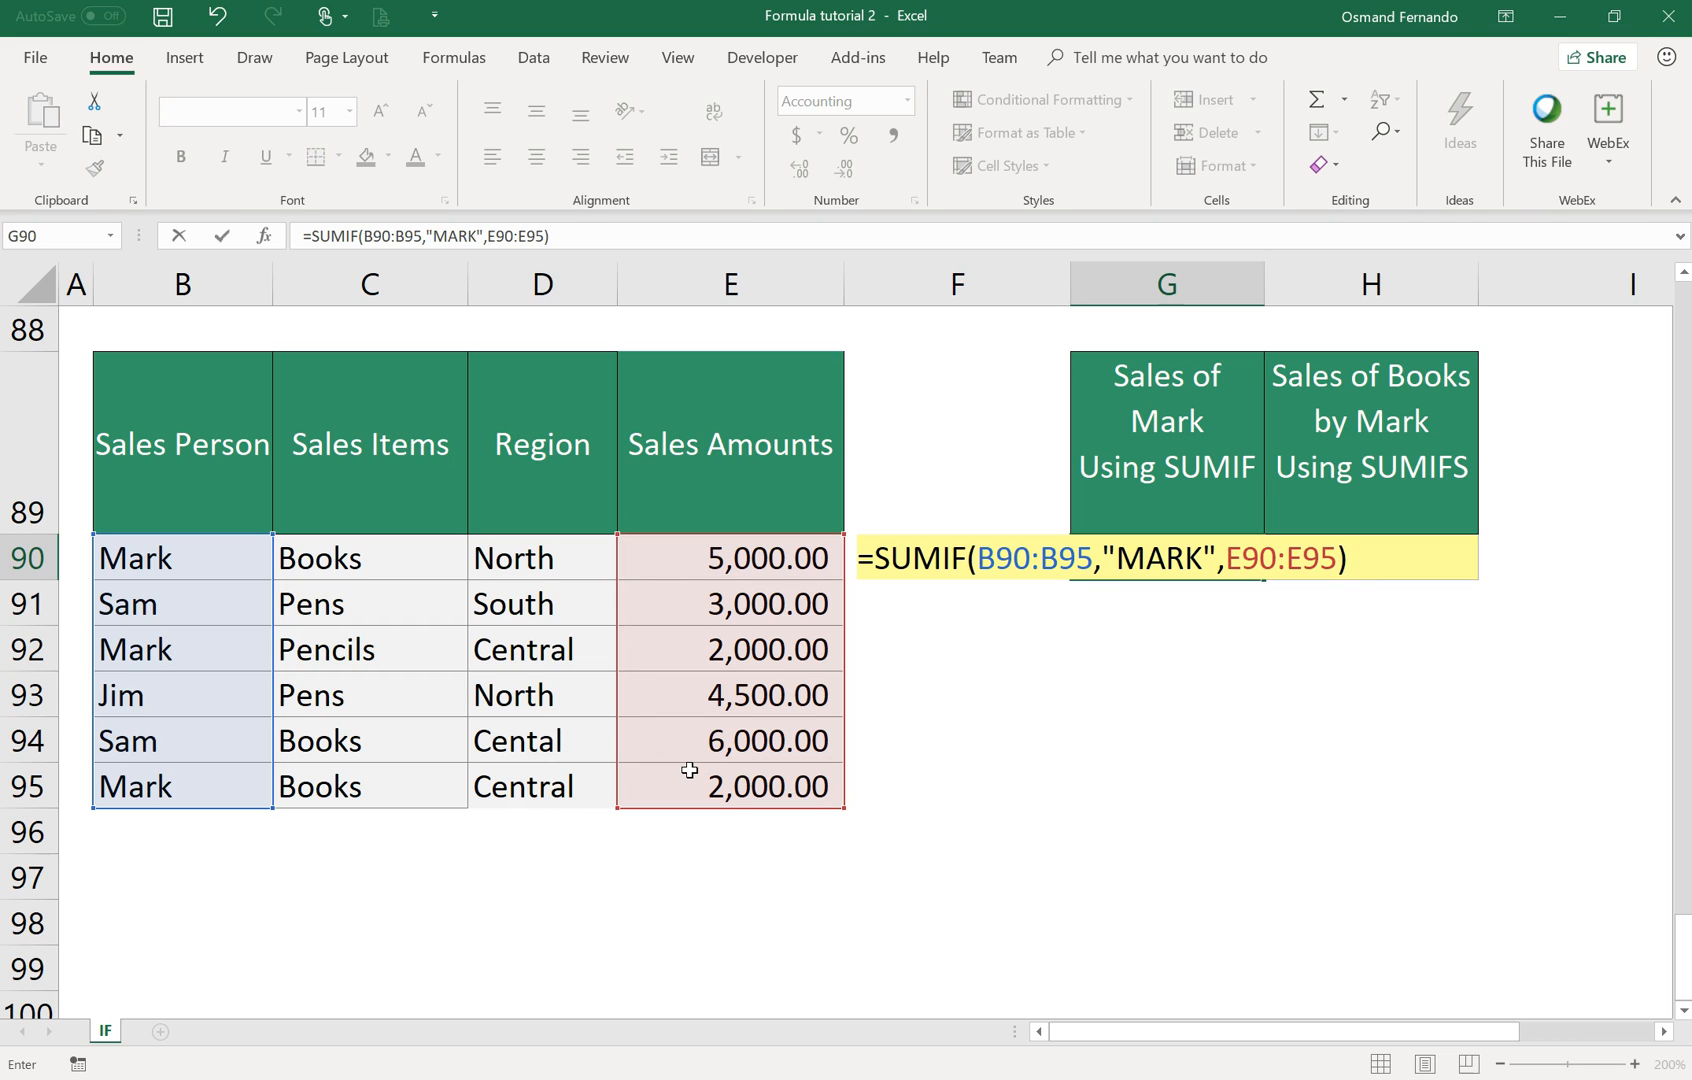
pyautogui.press('Return')
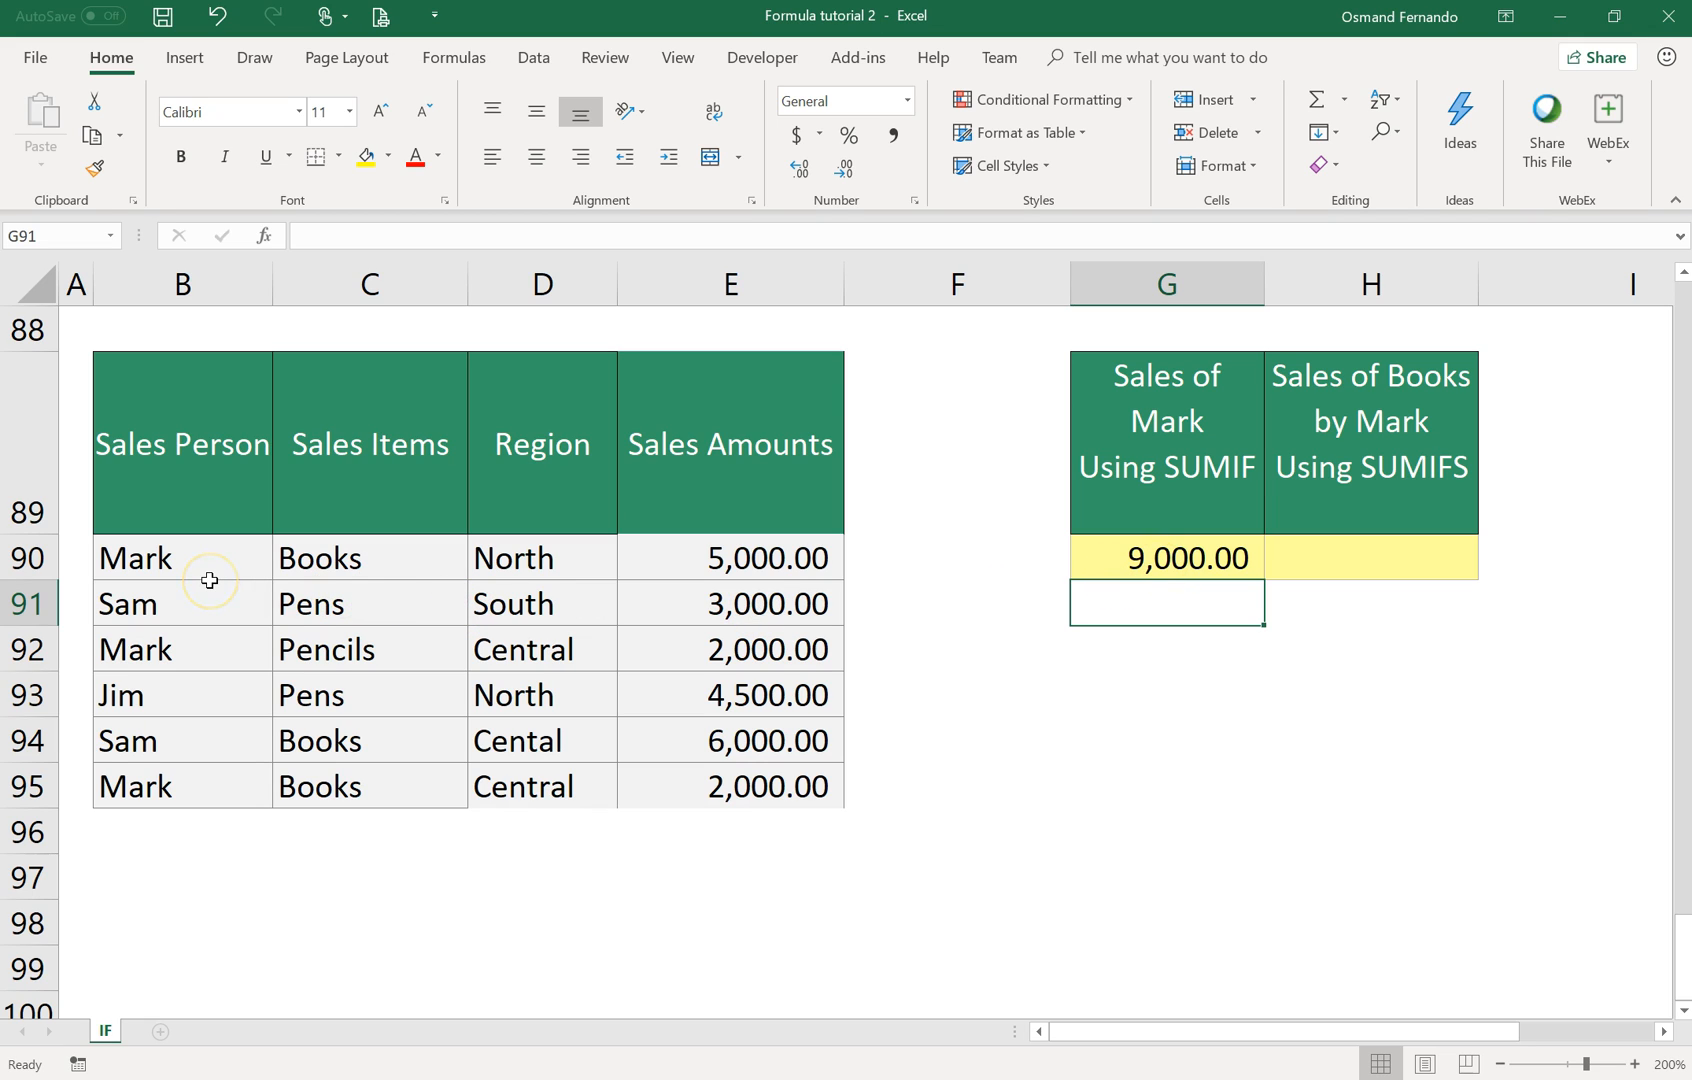
pyautogui.press('Up')
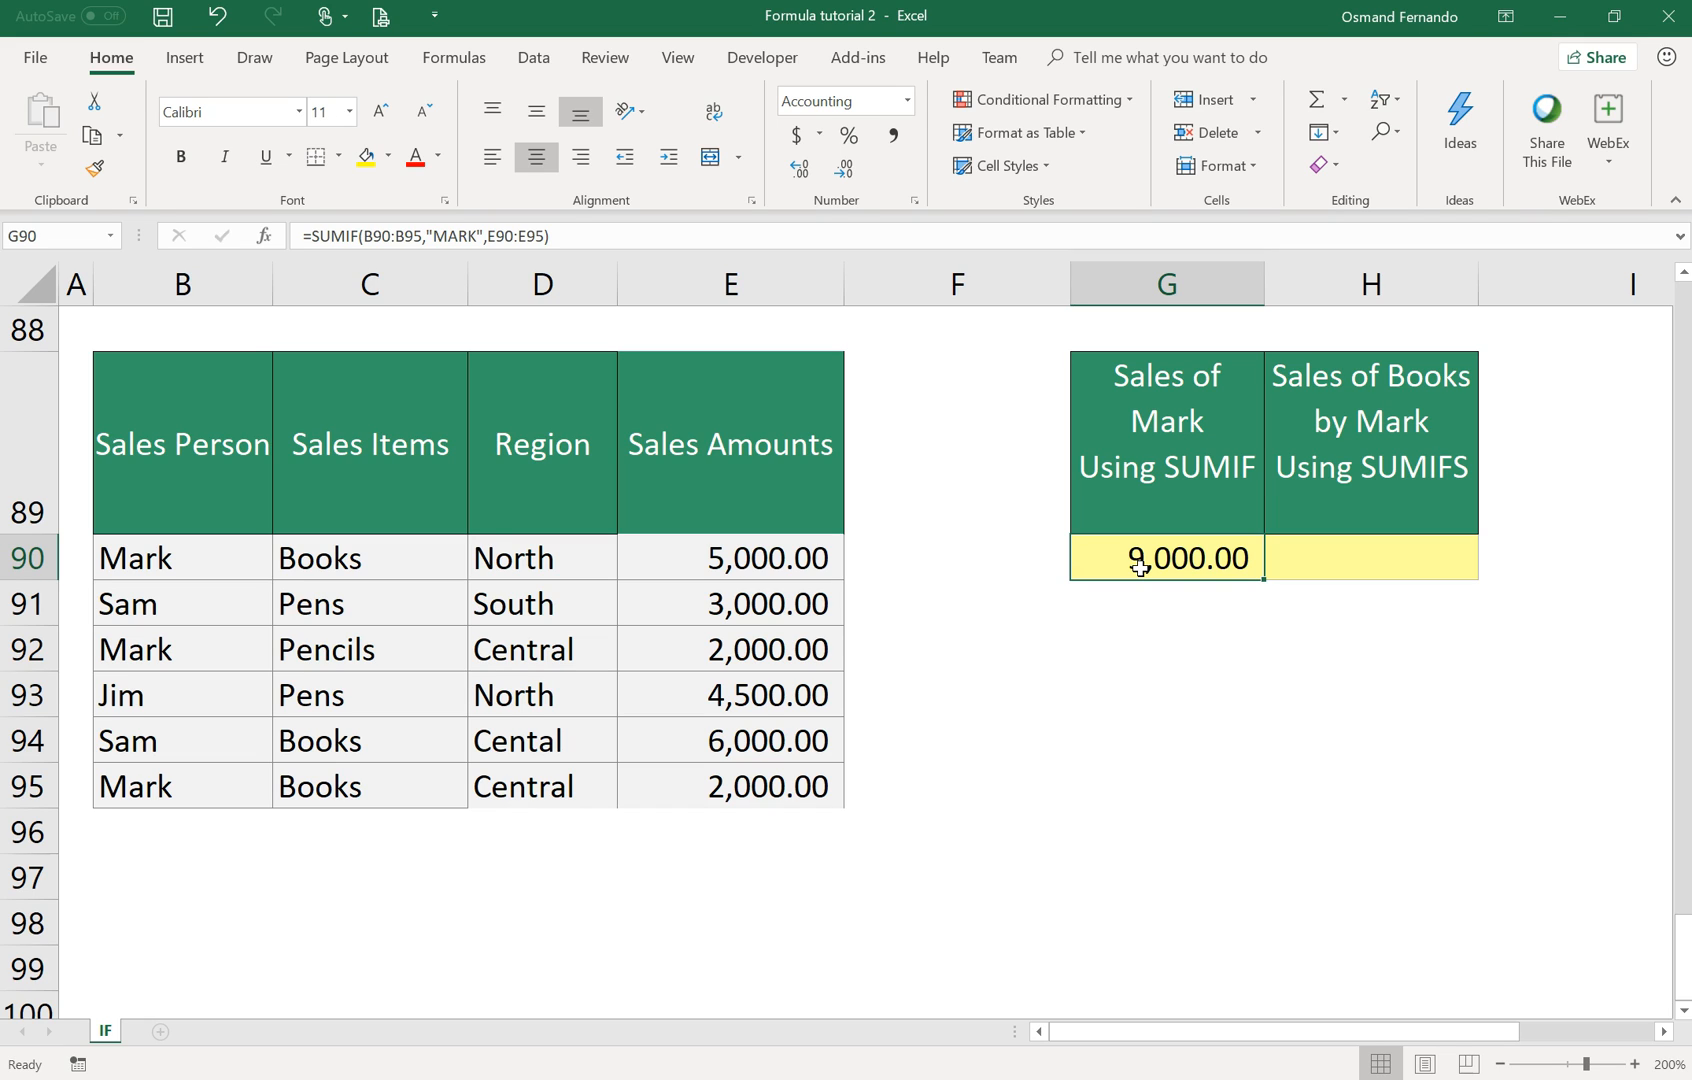
# Start a SUMIFS formula in H90 with the sales amounts E90:E95 as the sum range.
pyautogui.click(1373, 407)
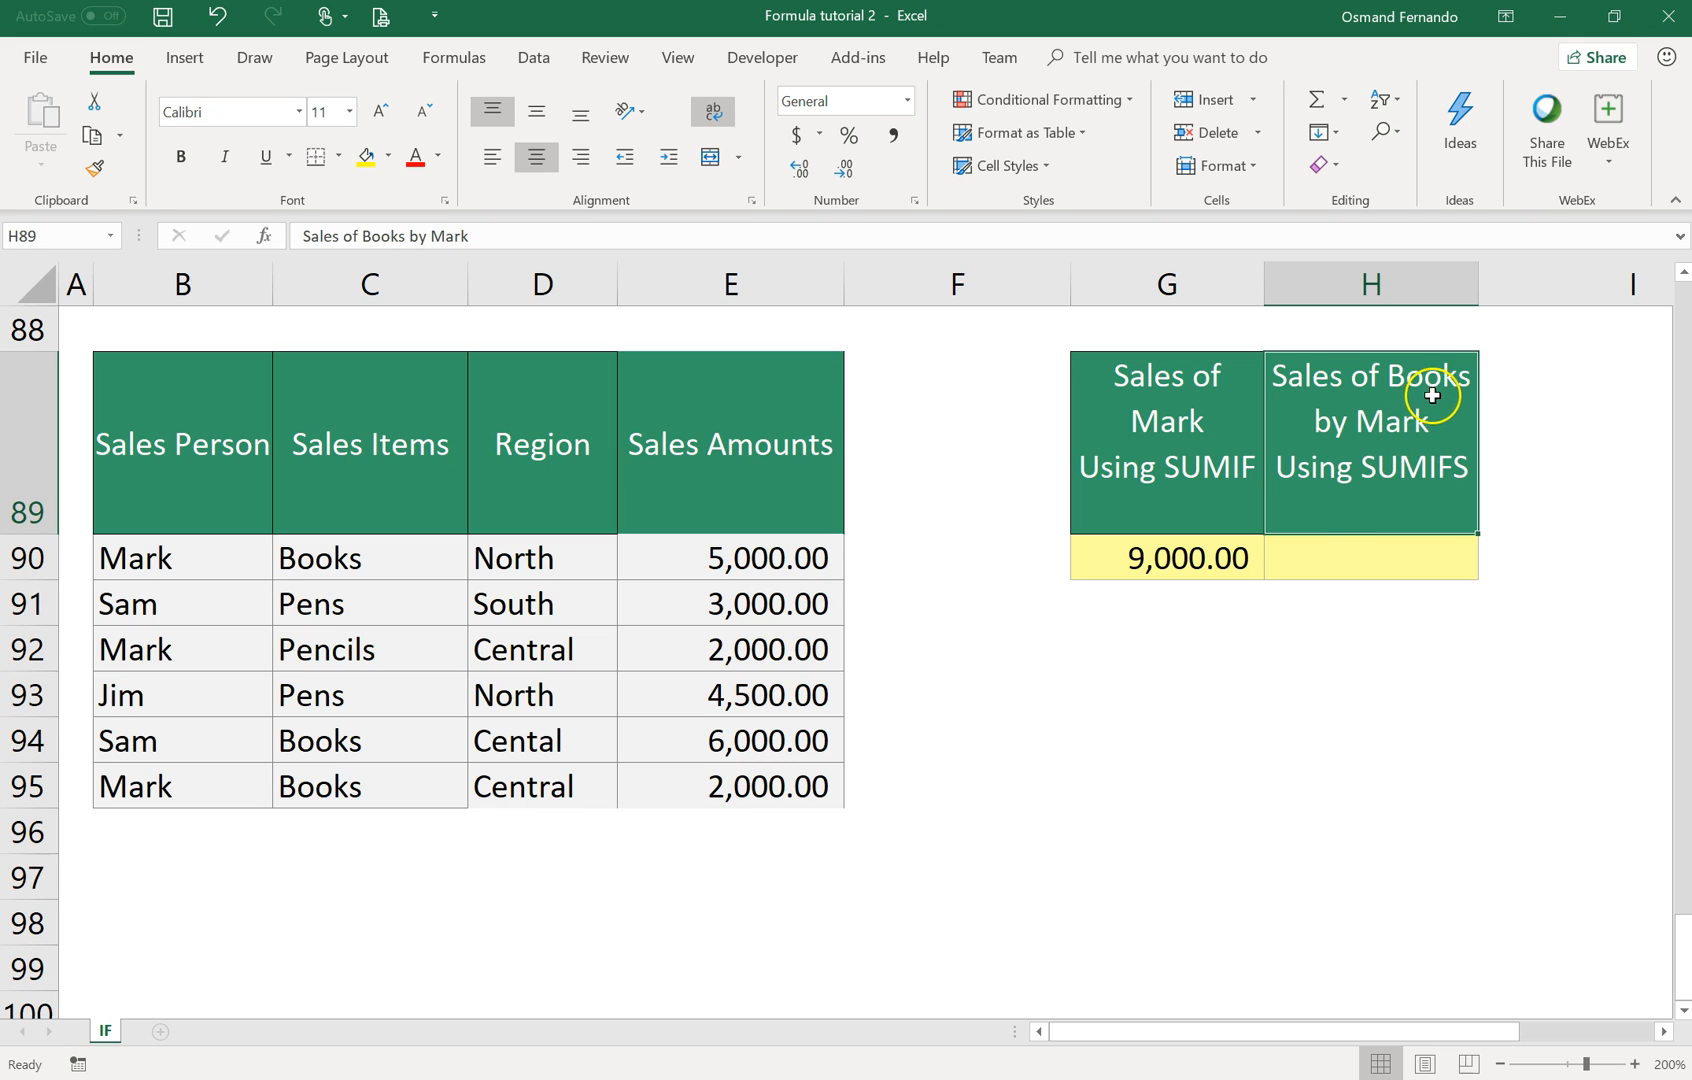
pyautogui.click(1337, 558)
pyautogui.click(1347, 535)
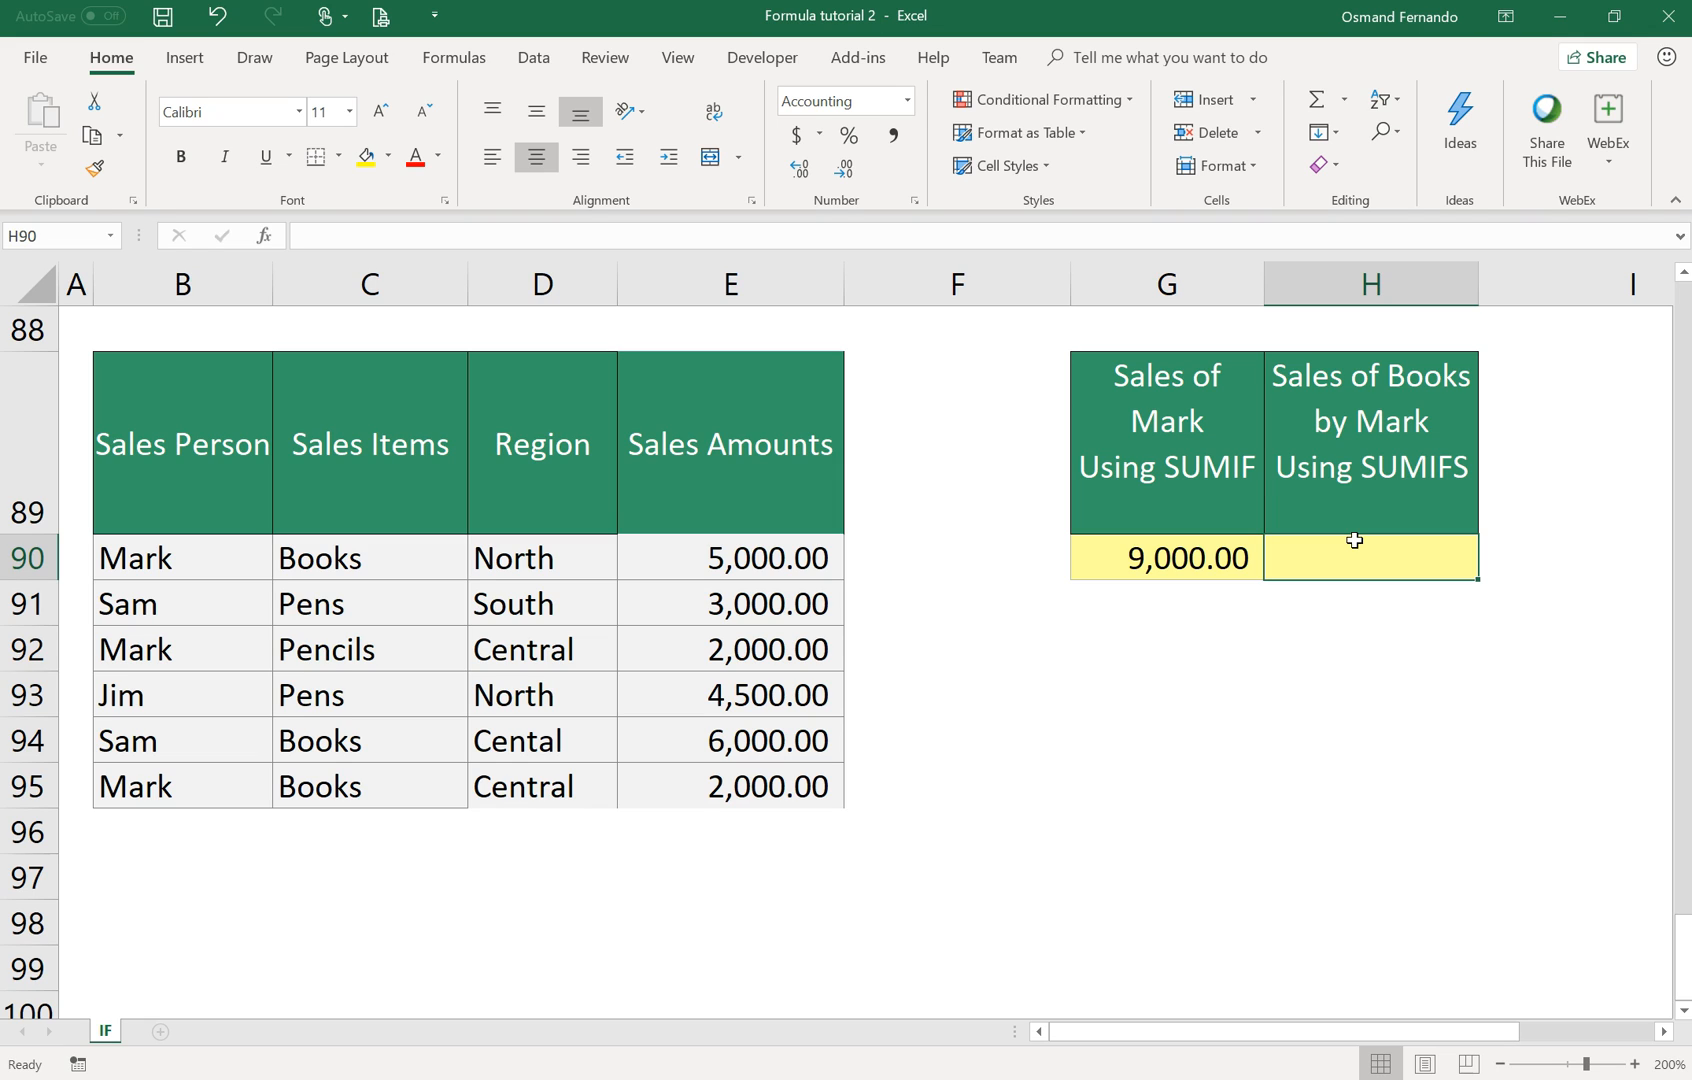
pyautogui.write('=SUMIFS')
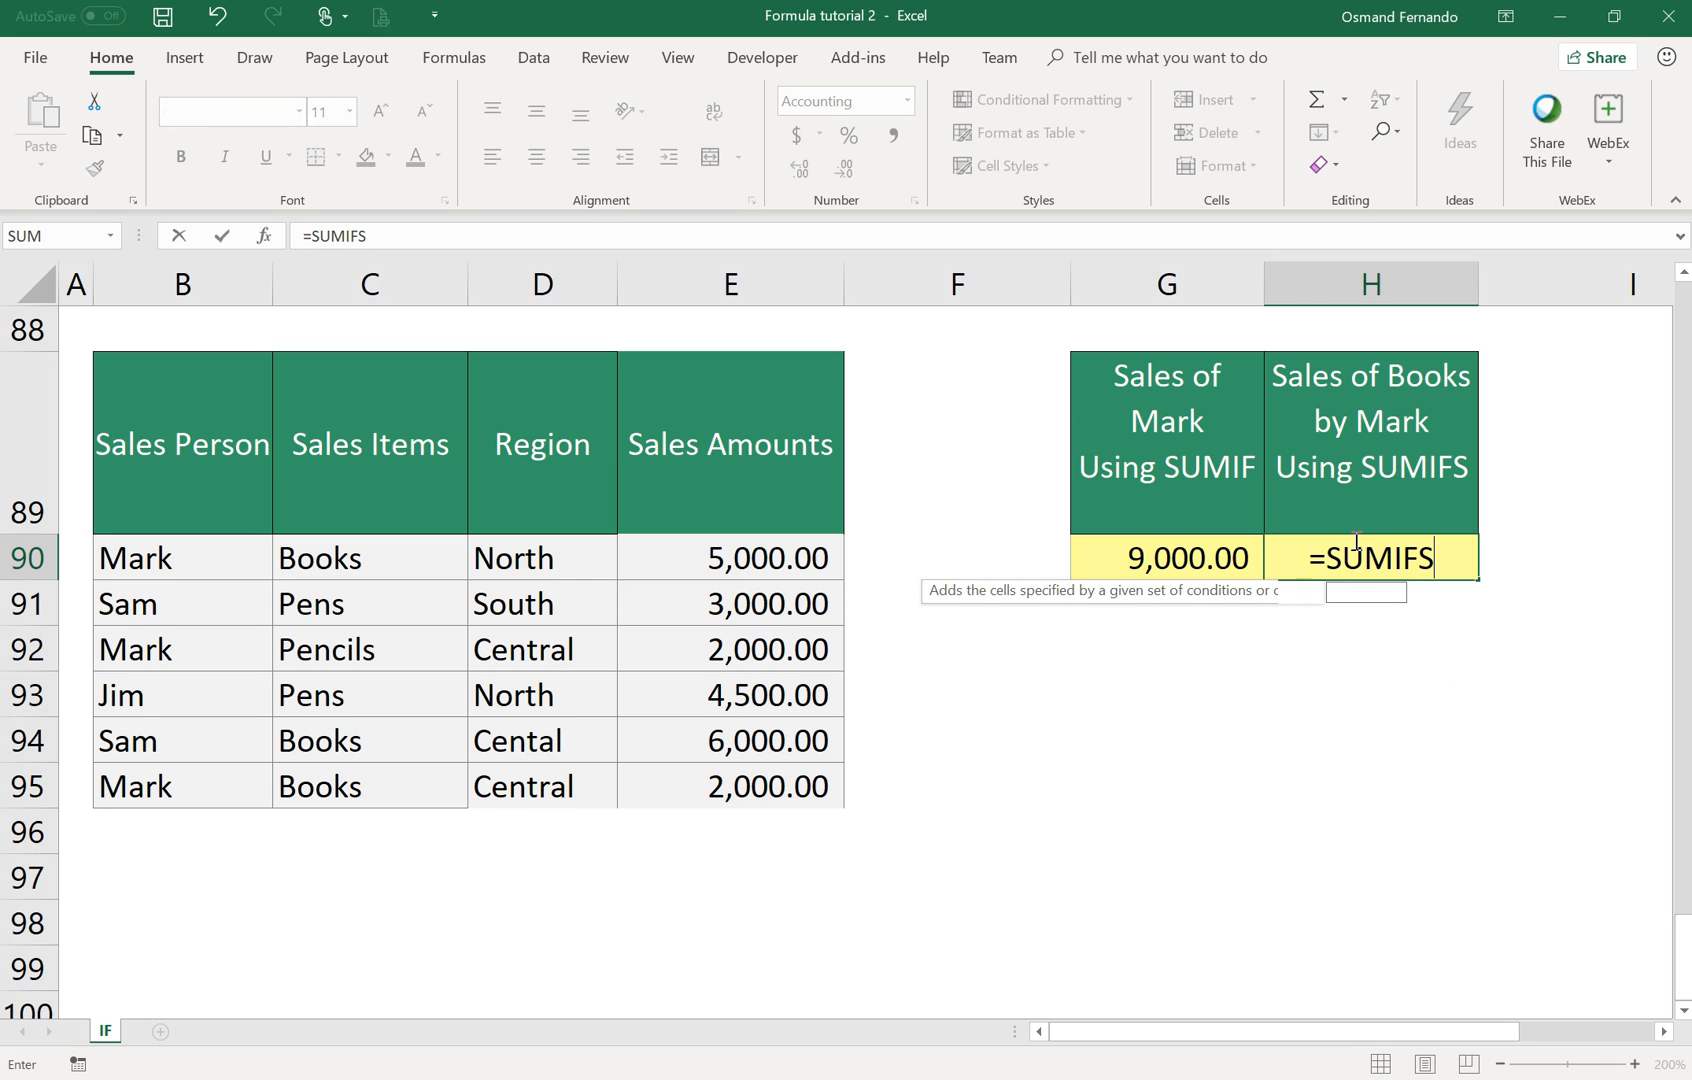
pyautogui.write('(')
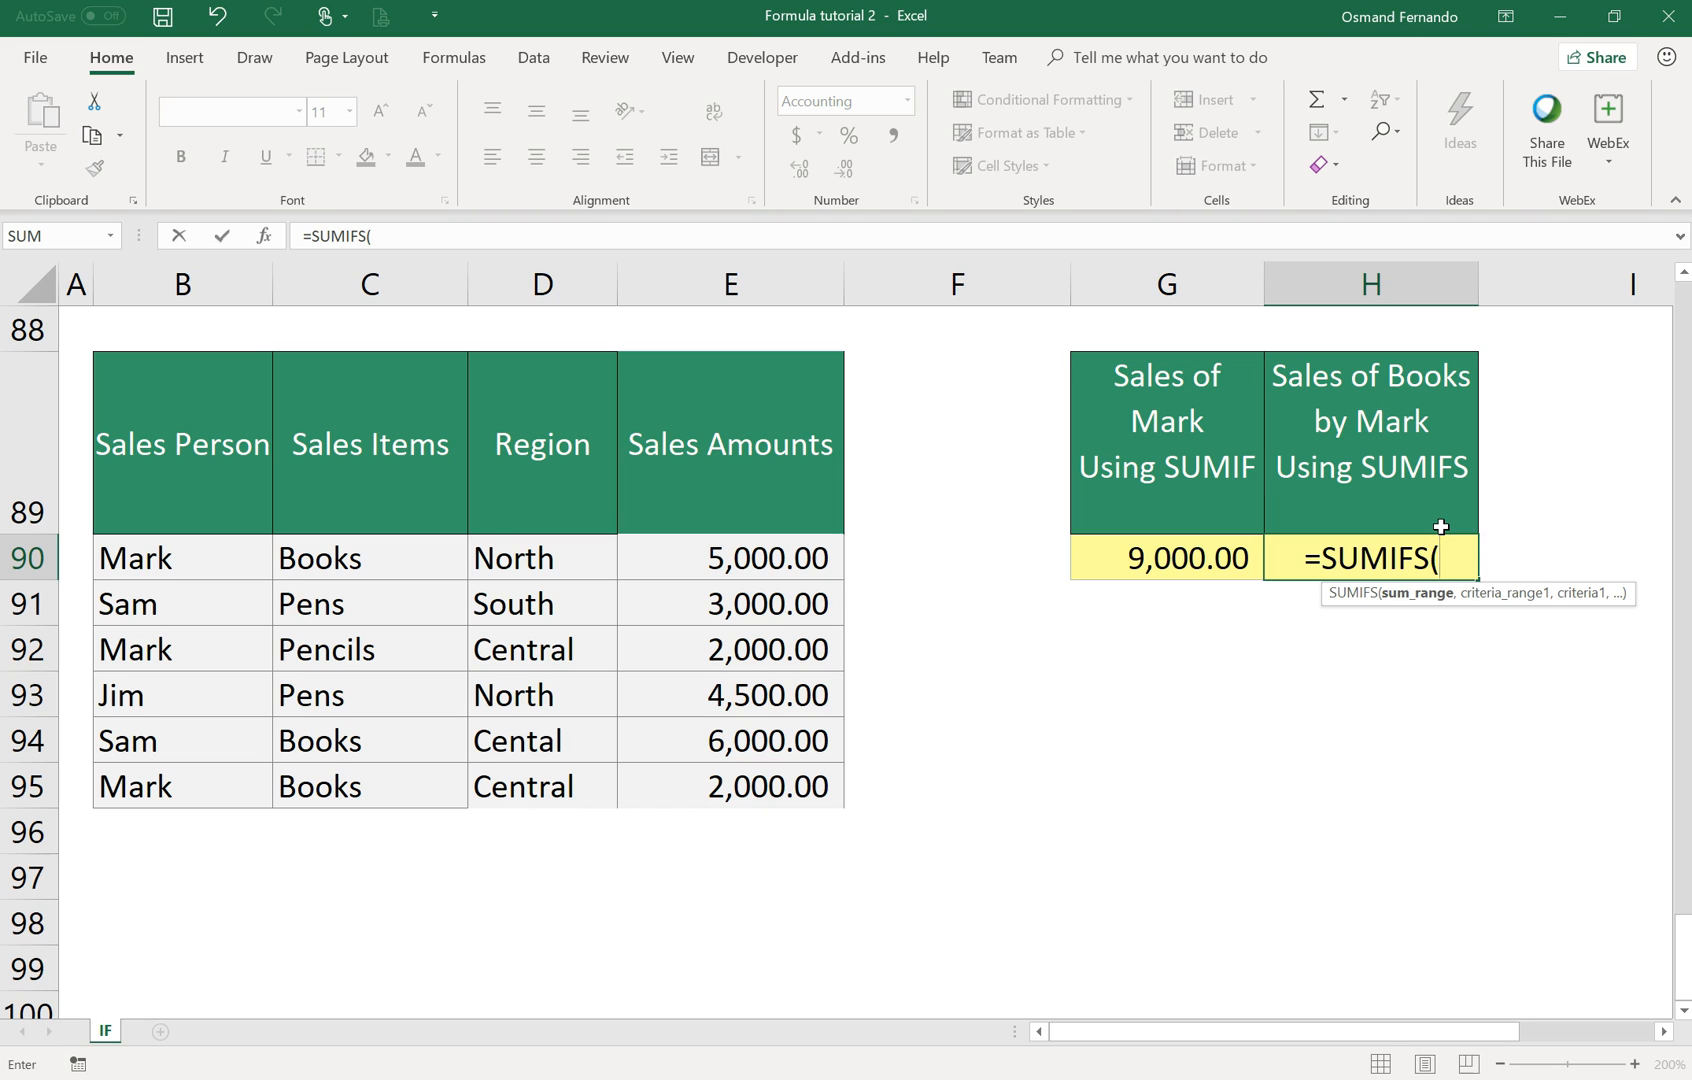
pyautogui.moveTo(750, 556); pyautogui.dragTo(725, 787)
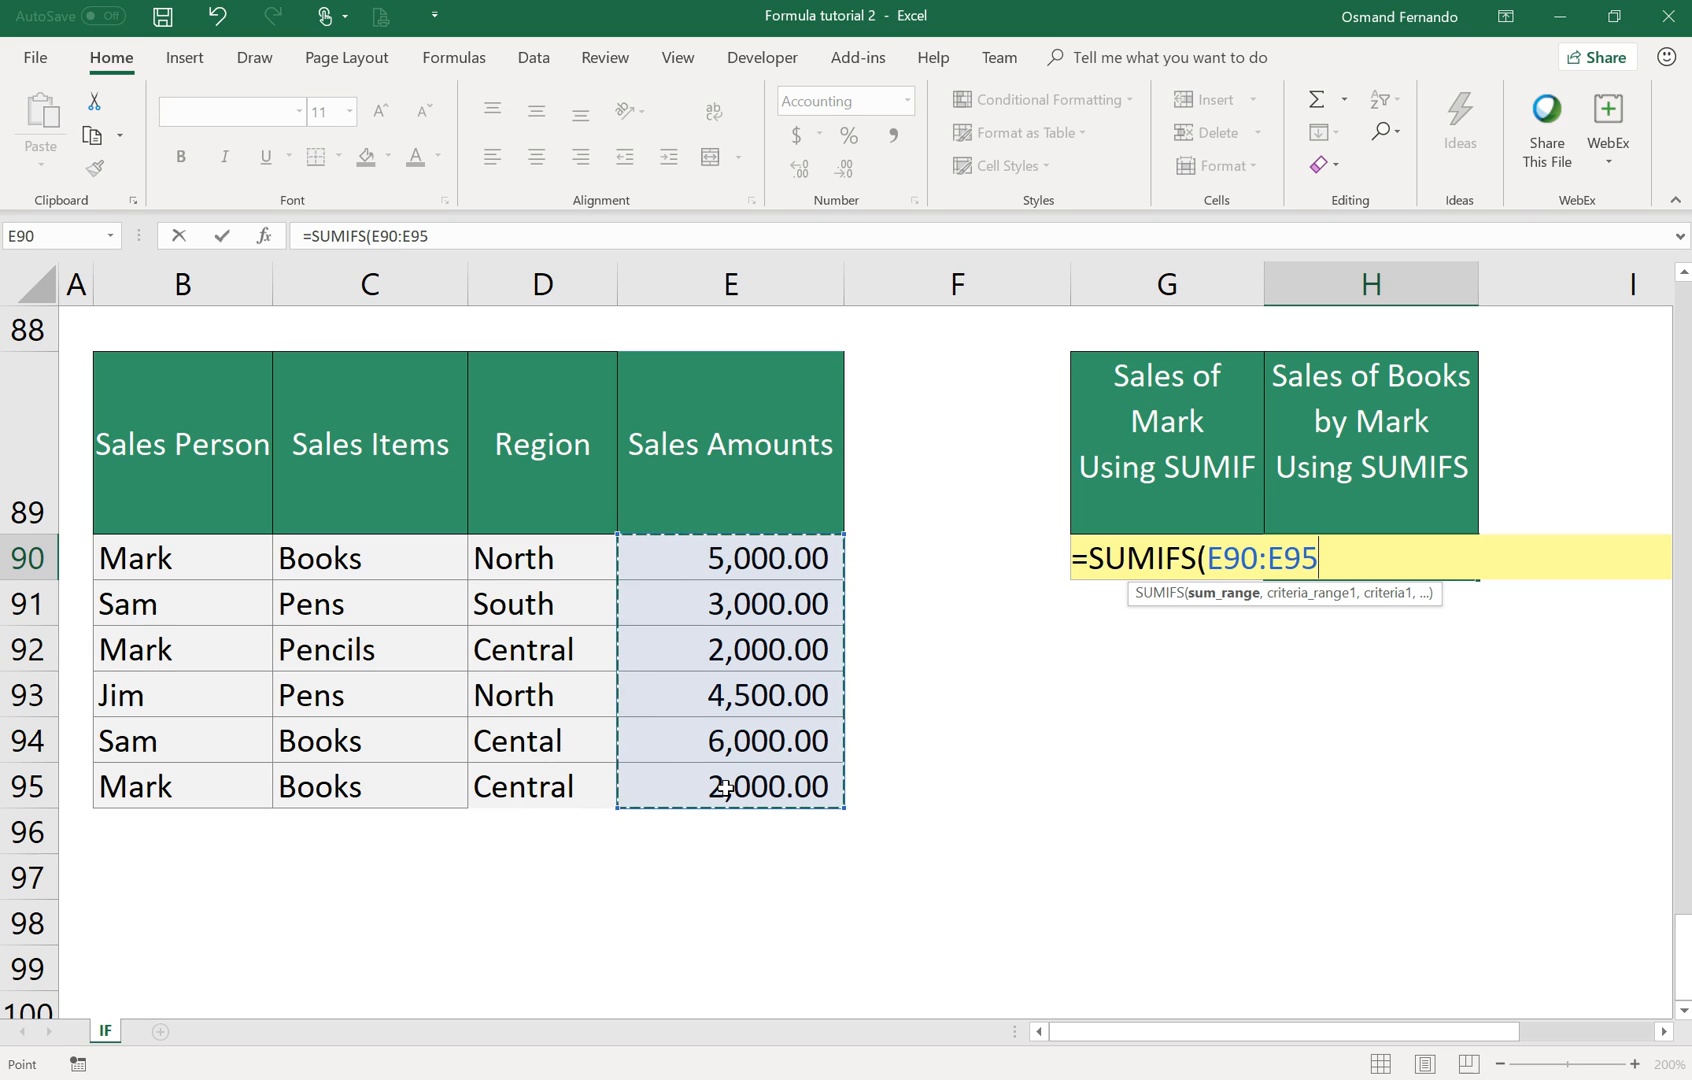
pyautogui.write(',')
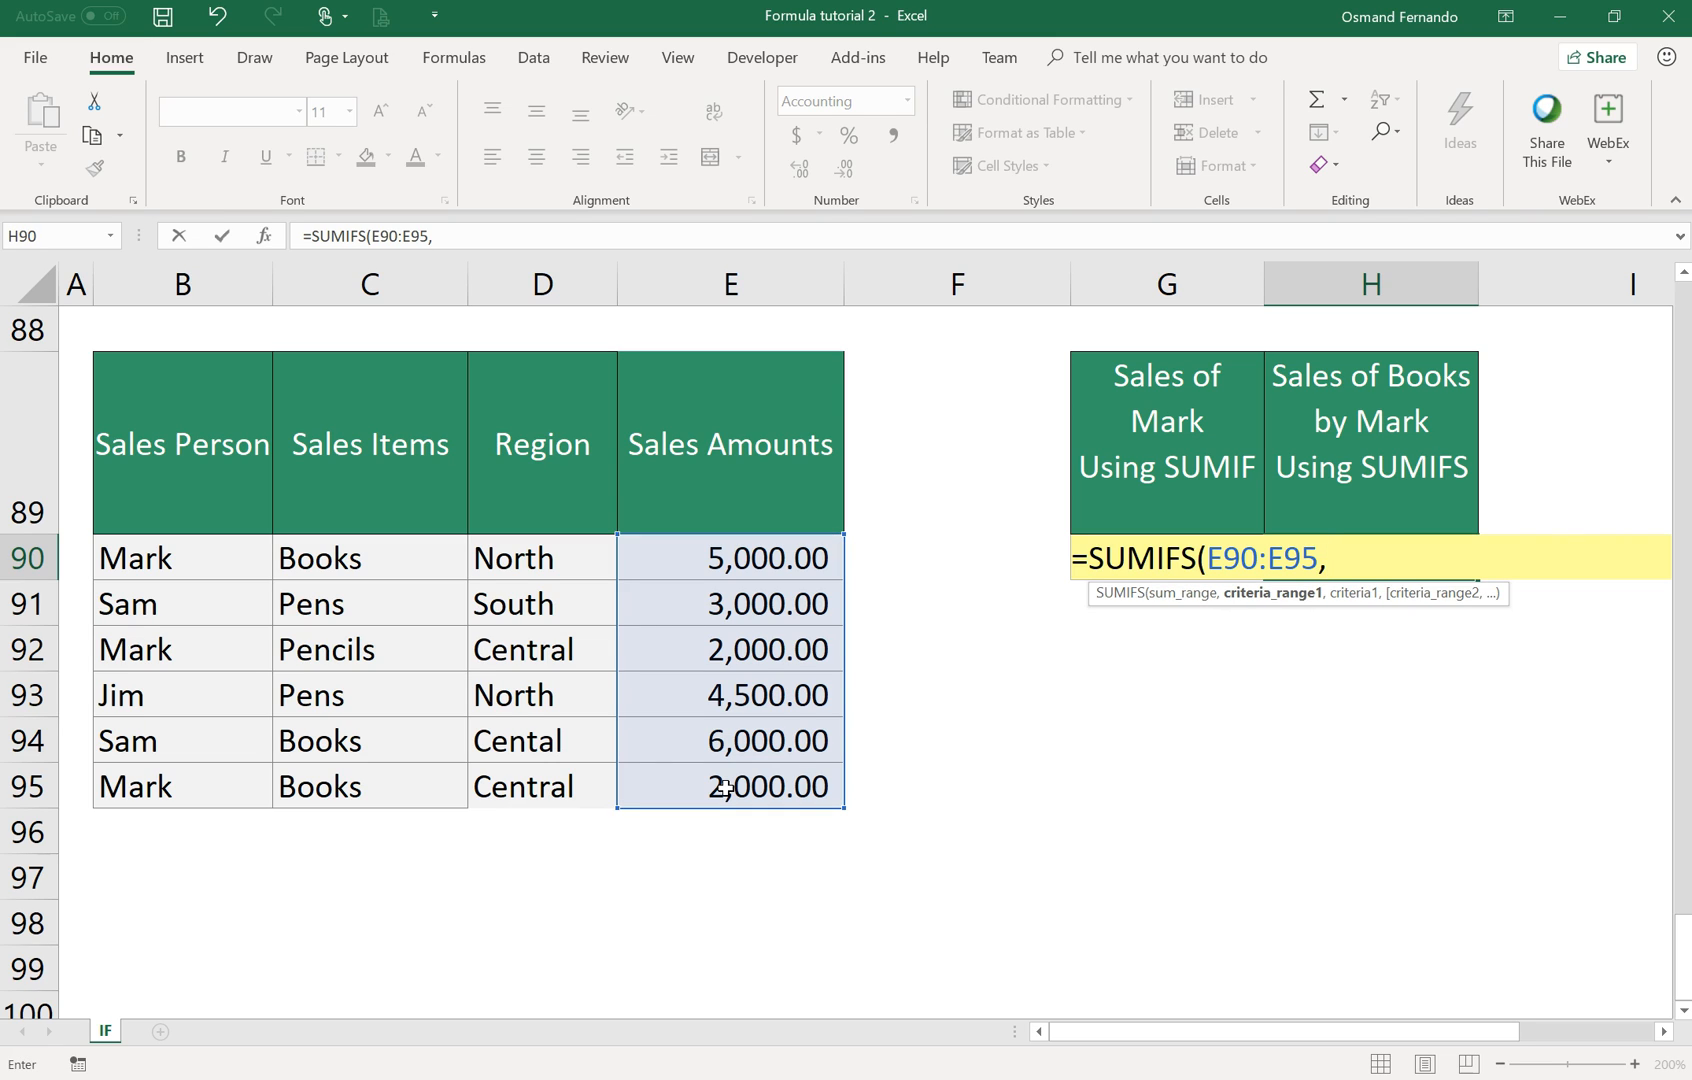
# Add B90:B95 as the first SUMIFS criteria range, with the salesperson's name from the H89 heading in capitals as its criterion.
pyautogui.moveTo(165, 559); pyautogui.dragTo(164, 770)
pyautogui.write(',"')
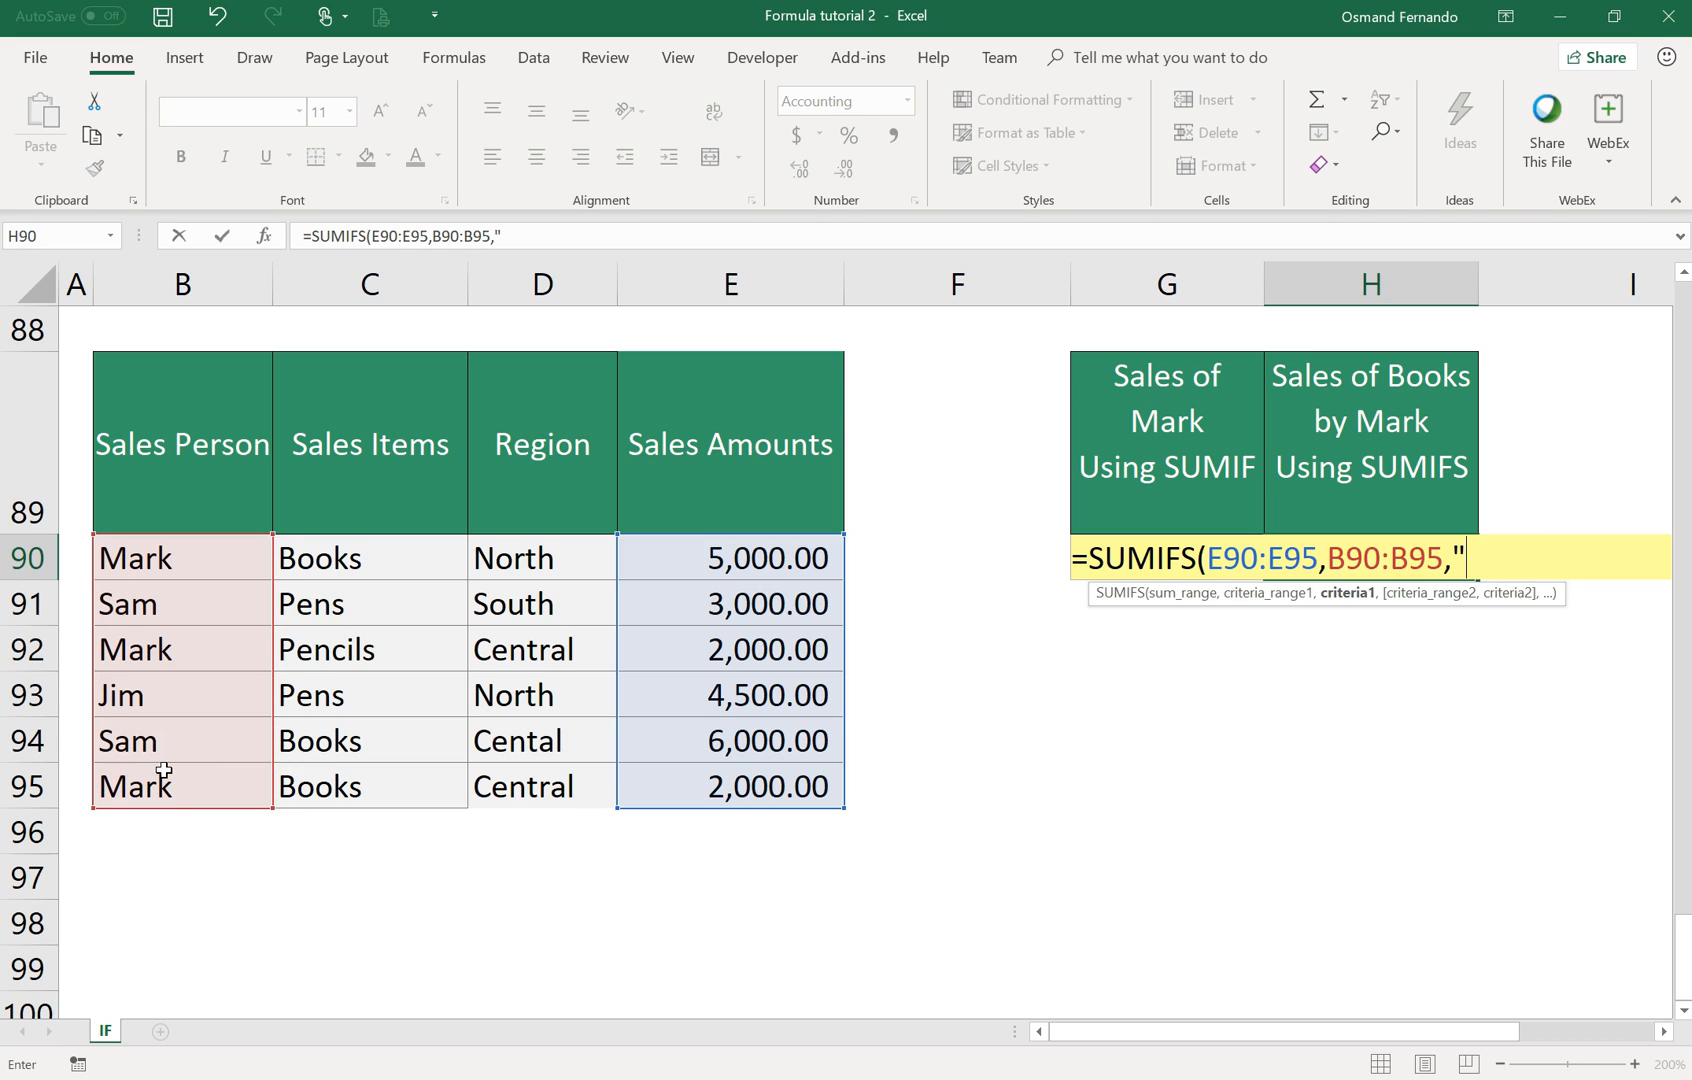
pyautogui.write('mARK')
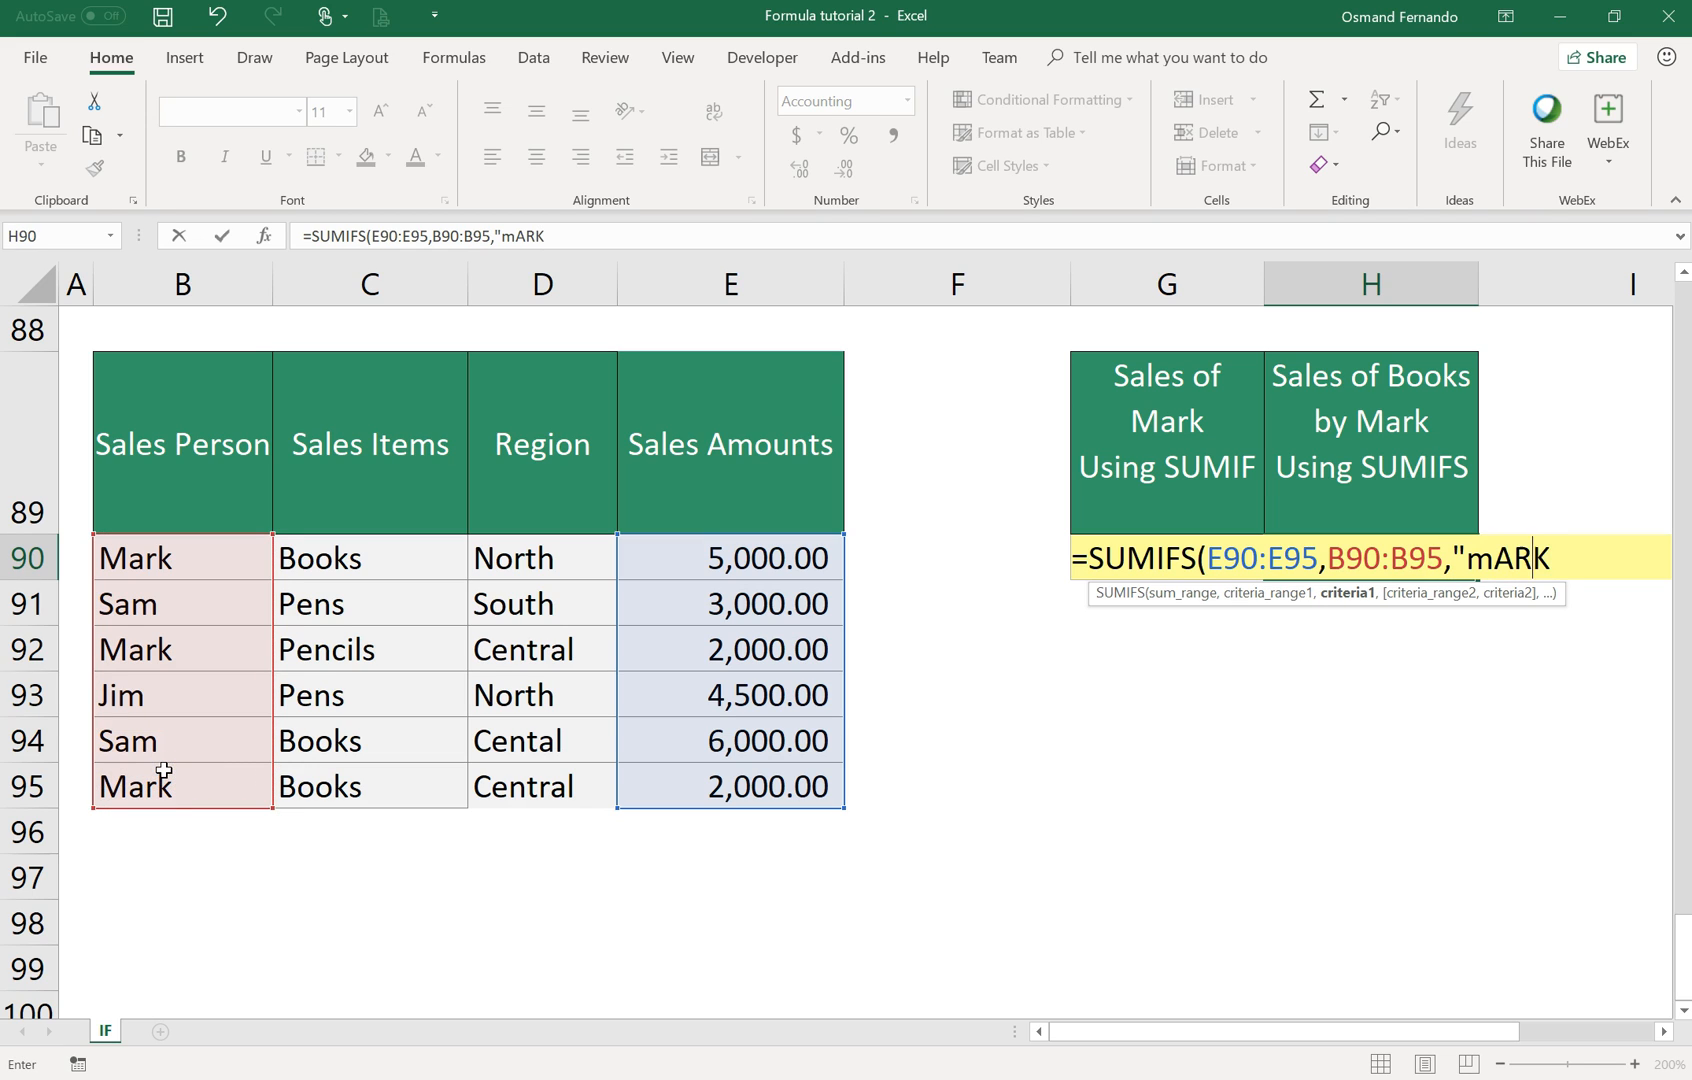
pyautogui.press('BackSpace')
pyautogui.press('BackSpace')
pyautogui.press('BackSpace')
pyautogui.press('BackSpace')
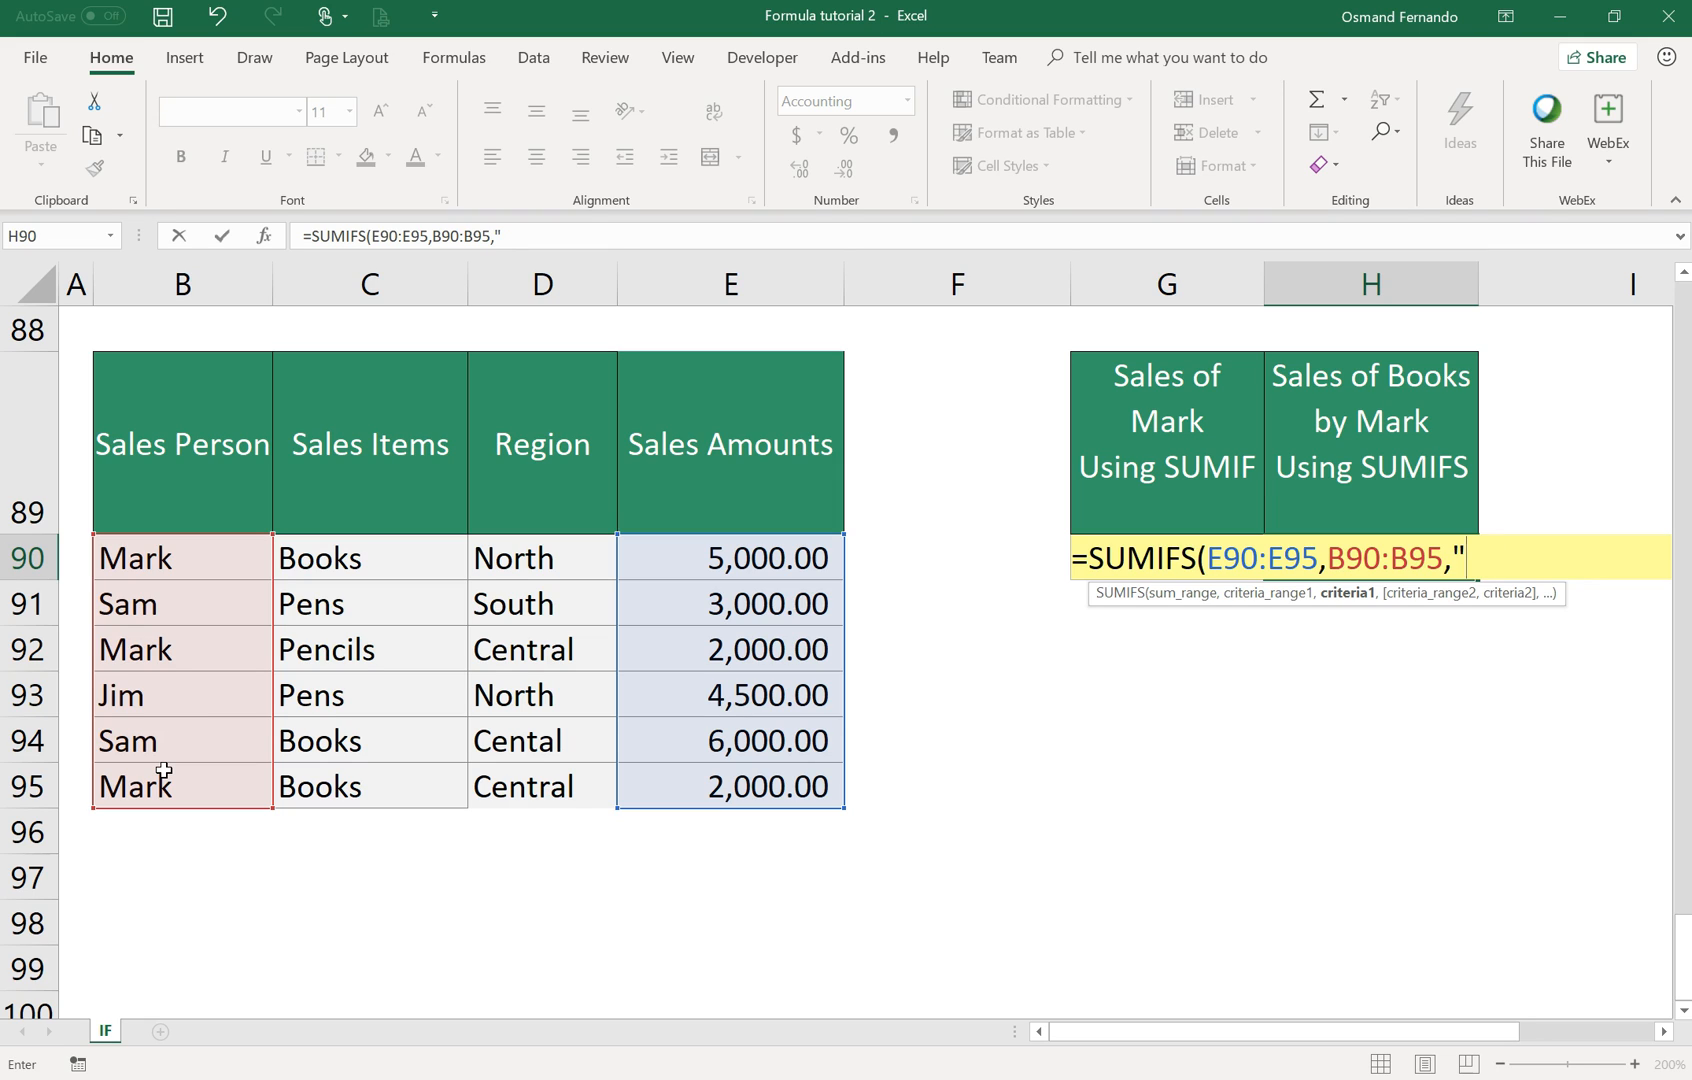
pyautogui.write('A')
pyautogui.press('BackSpace')
pyautogui.write('MARK')
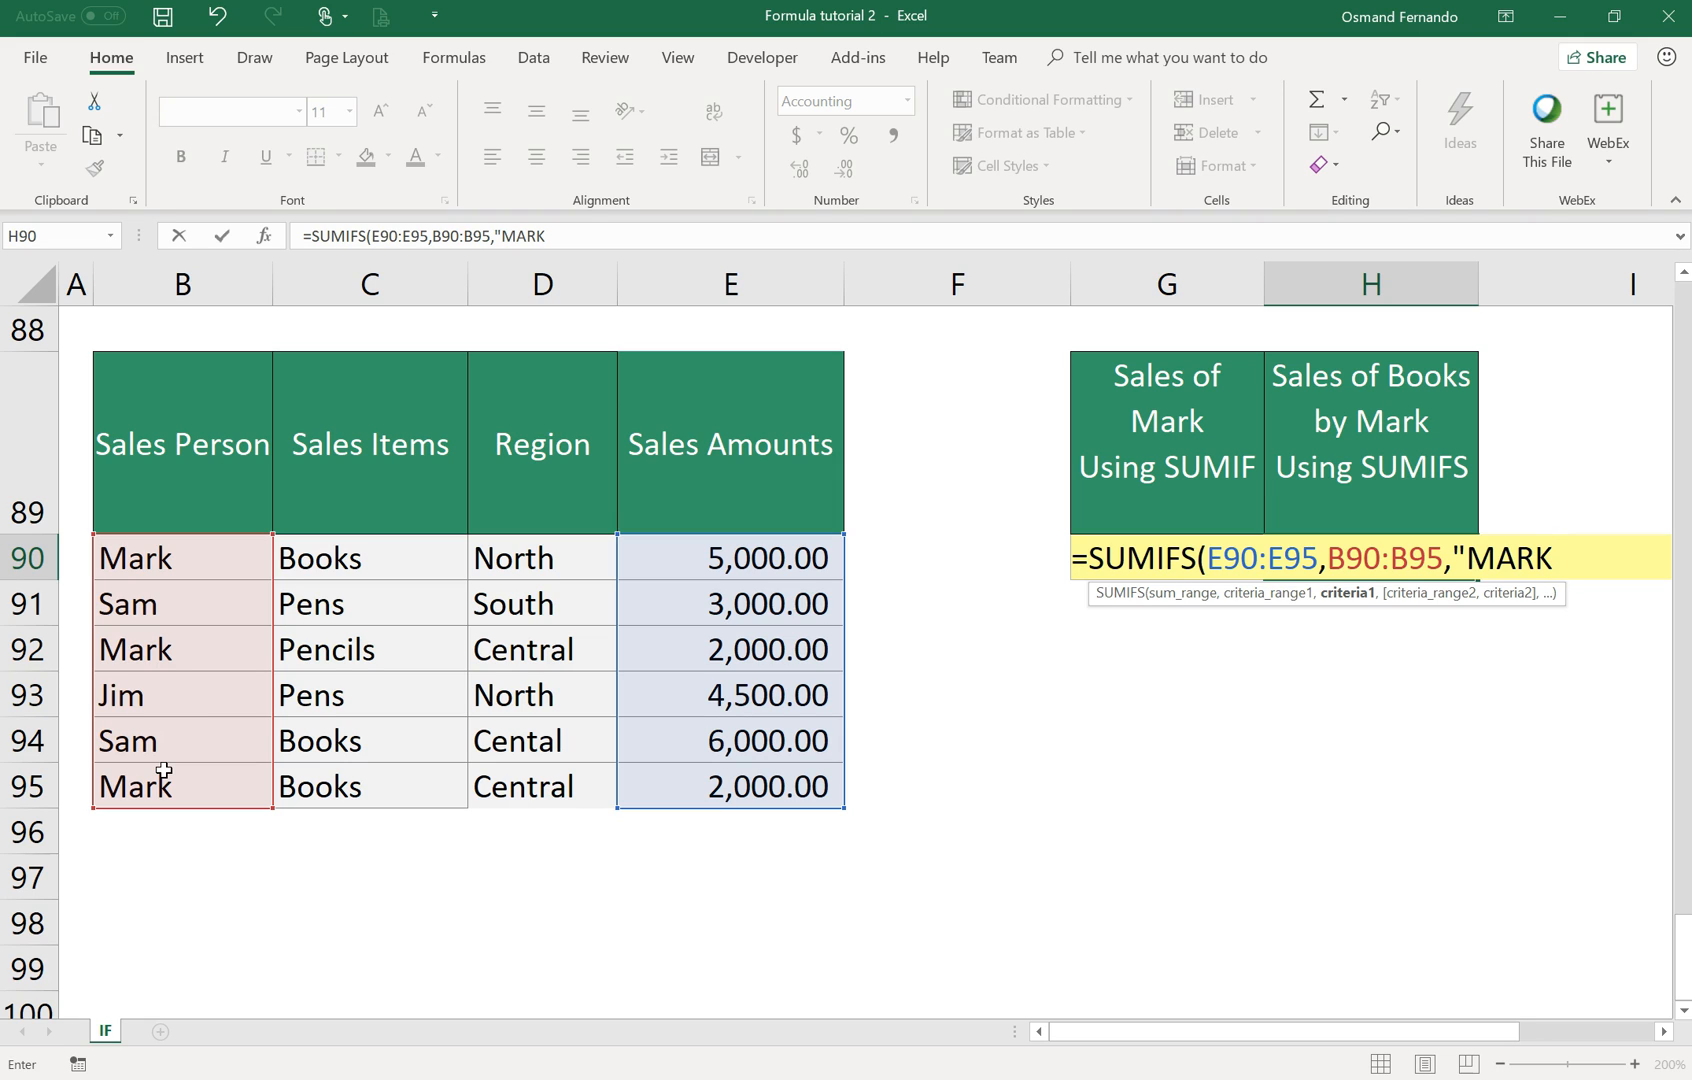
pyautogui.write('",')
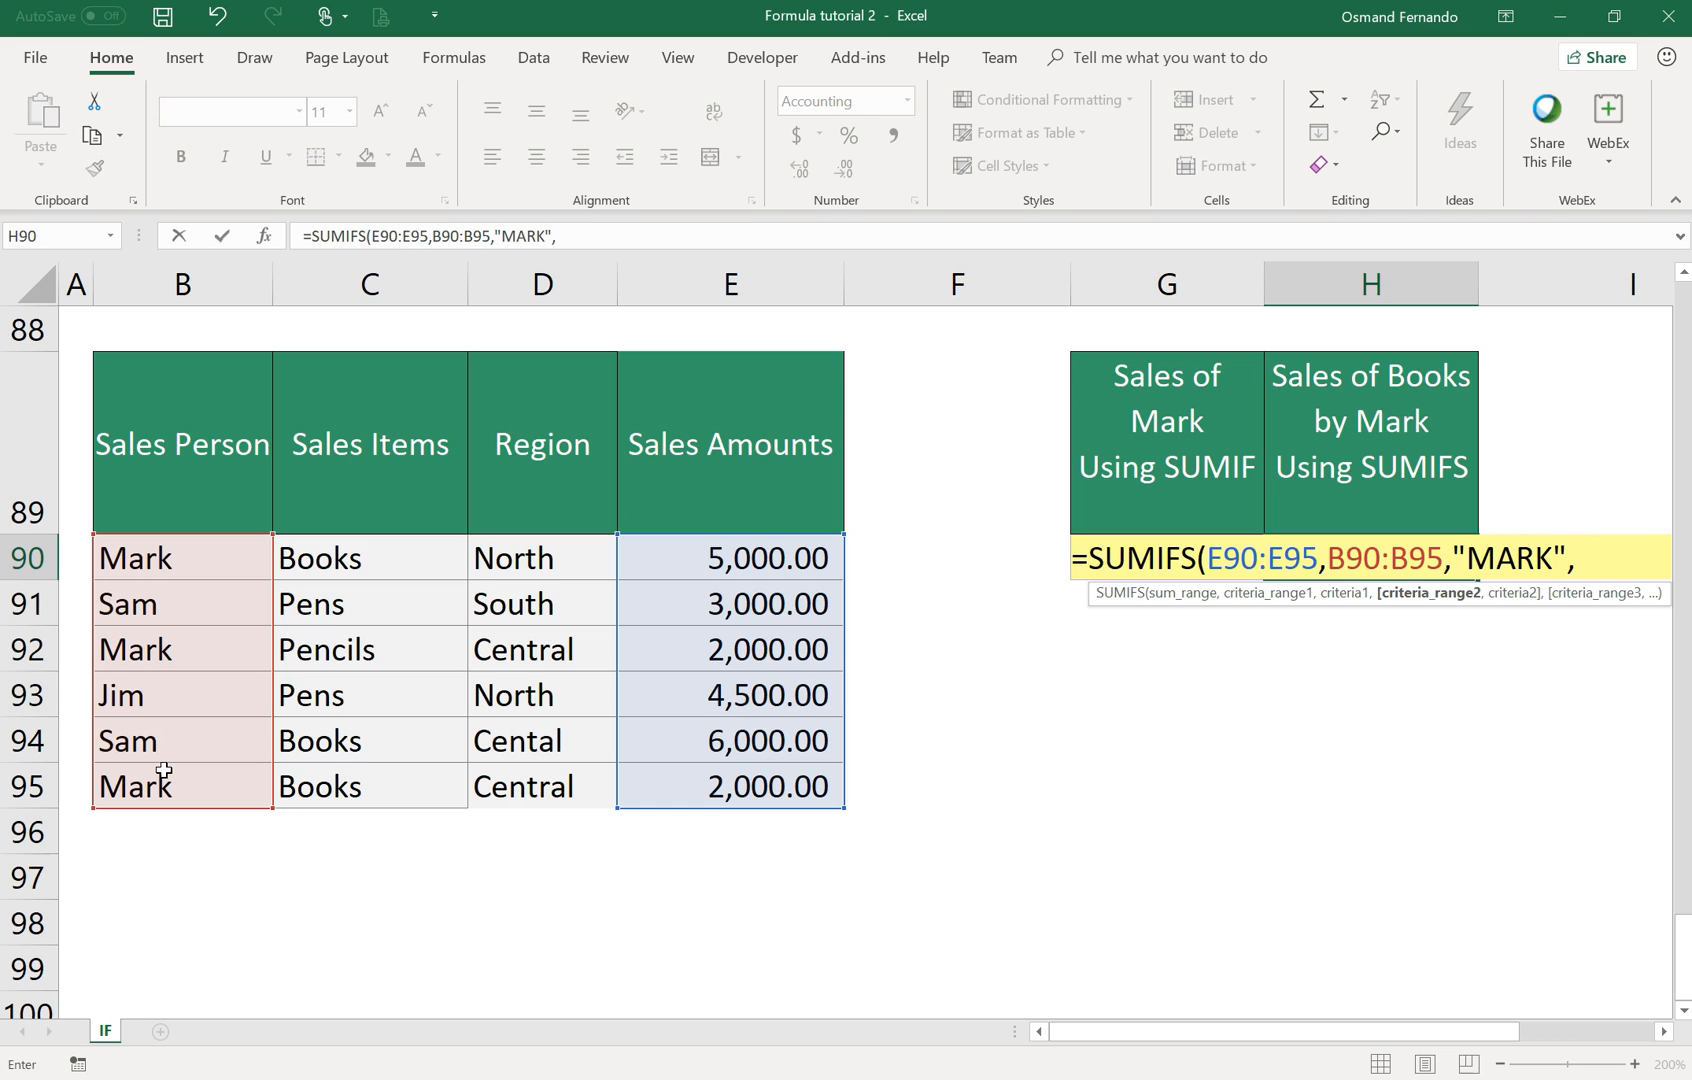
# Complete the SUMIFS formula with the sales items C90:C95 as the second criteria range and "BOOKS" as its criterion.
pyautogui.moveTo(340, 552); pyautogui.dragTo(350, 795)
pyautogui.write(',')
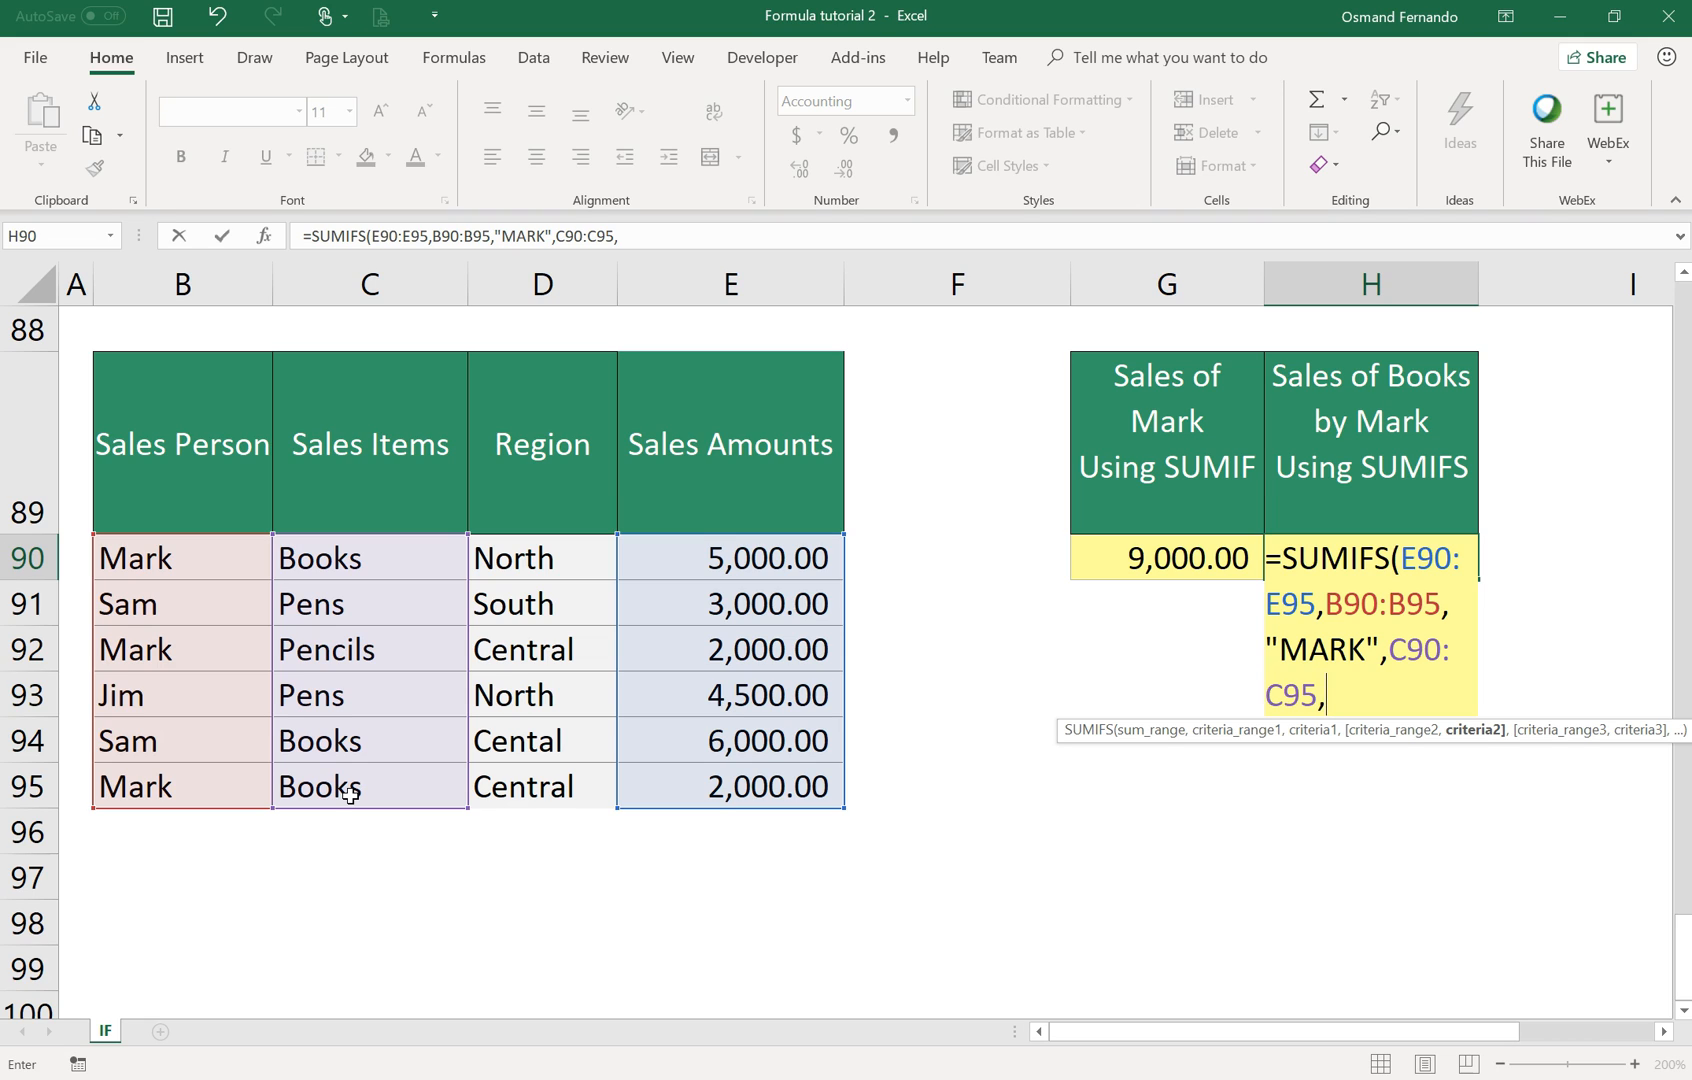
pyautogui.write('"BOOKS ')
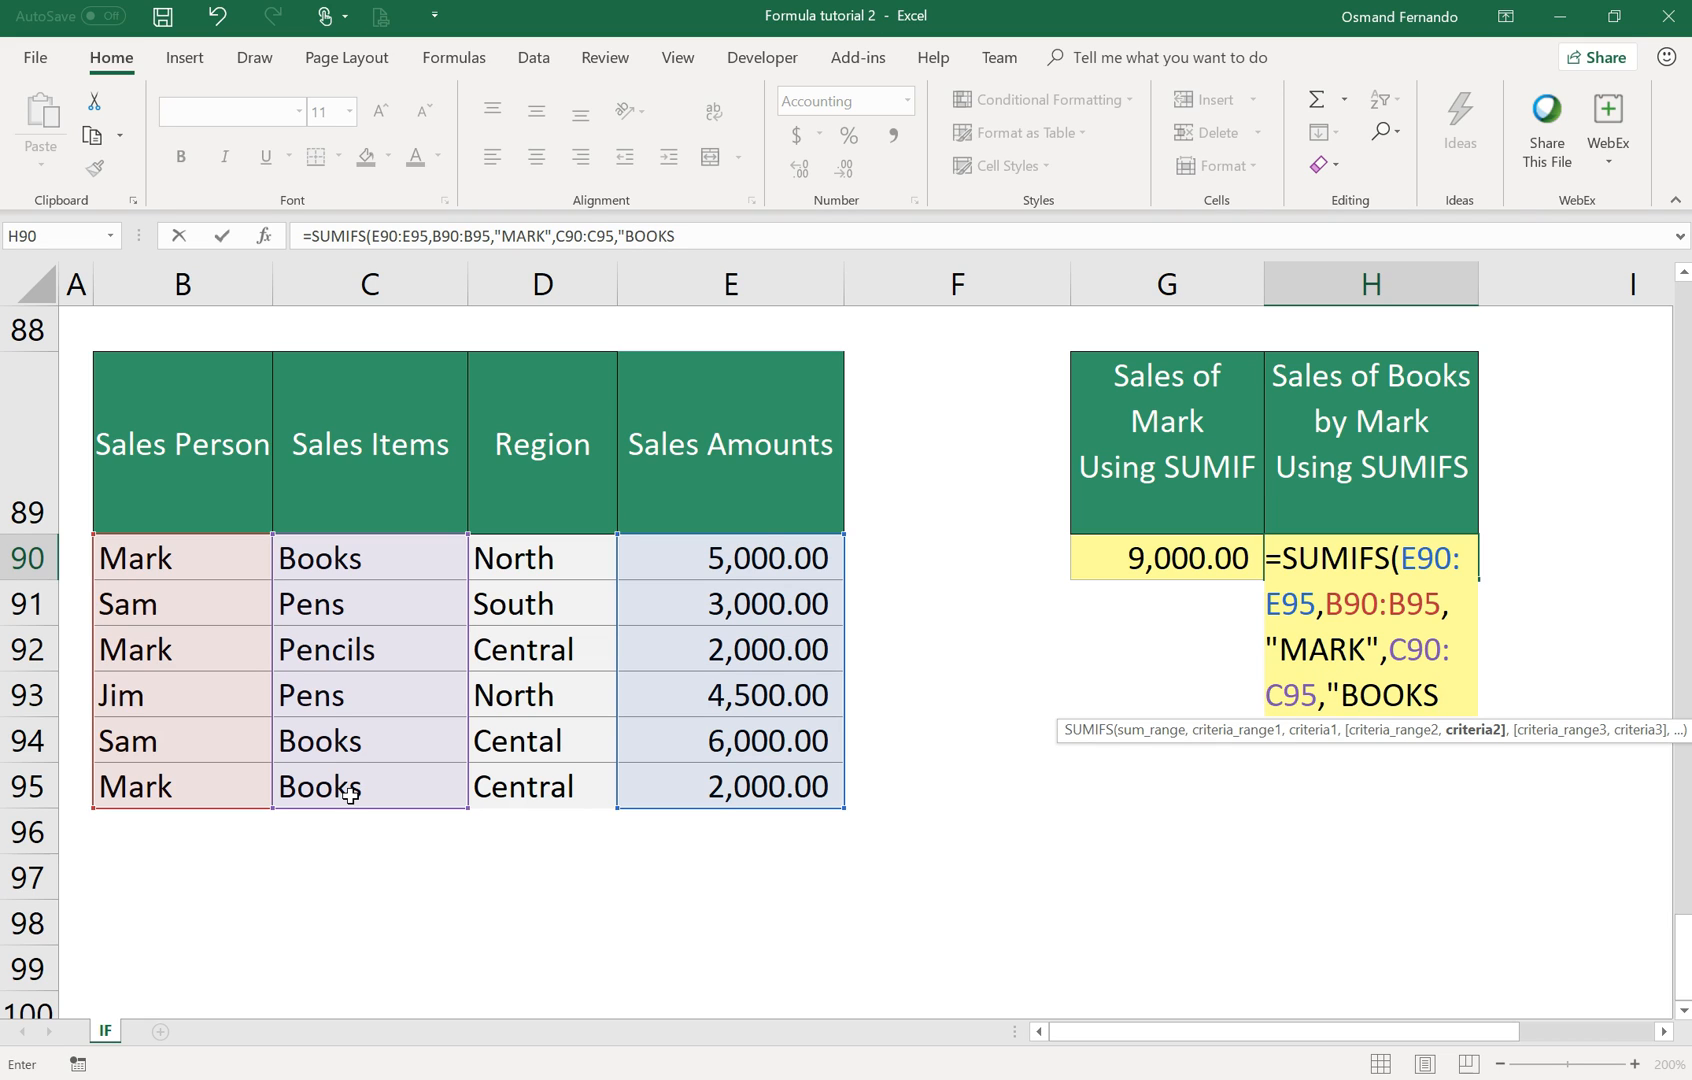
pyautogui.write('")')
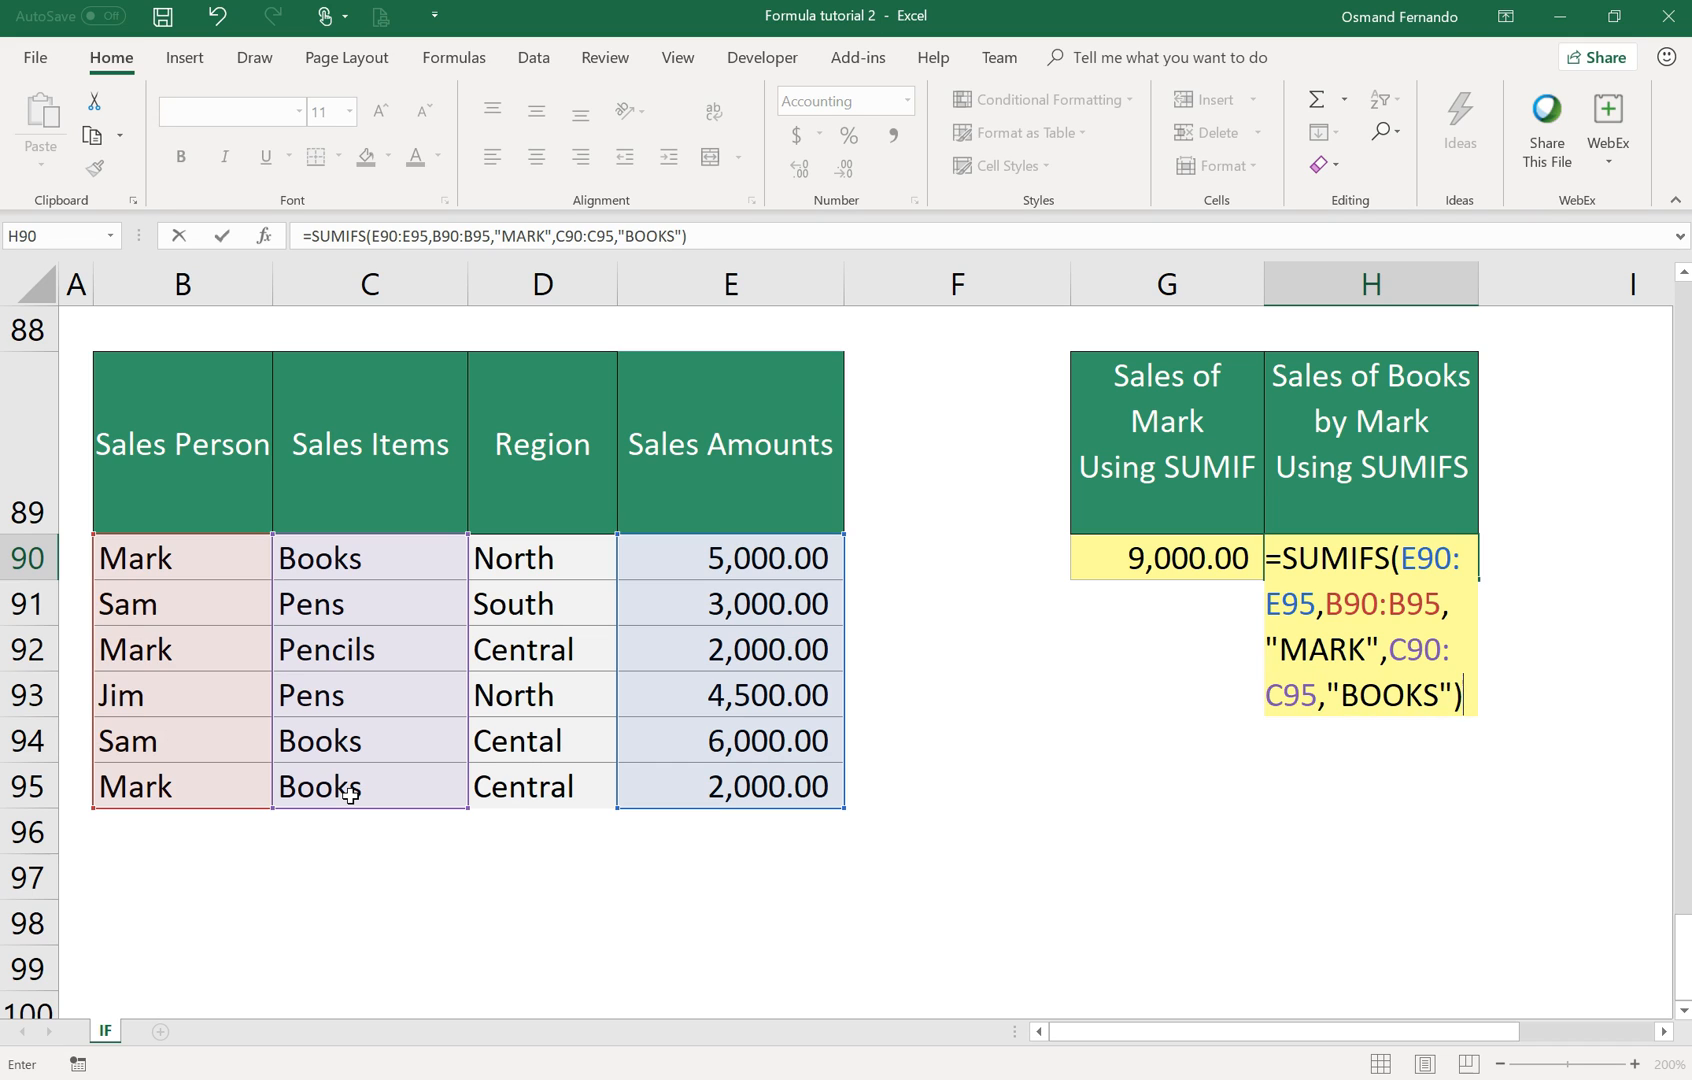
pyautogui.press('Return')
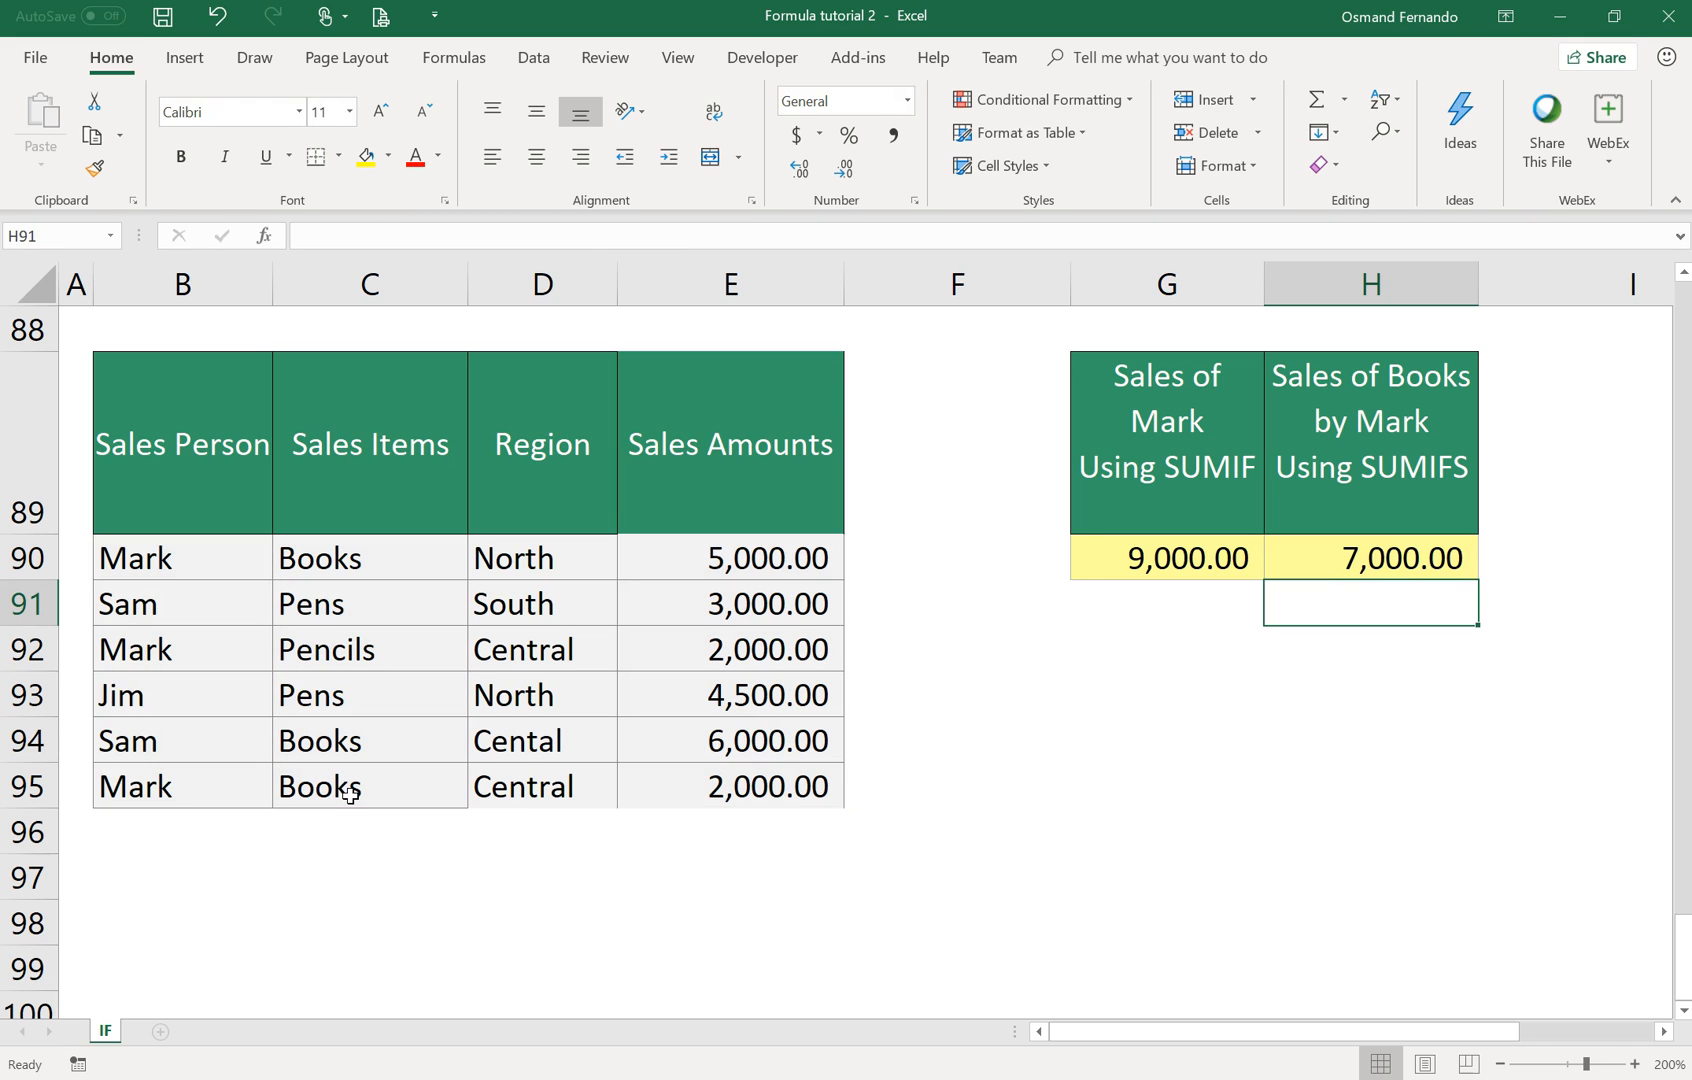